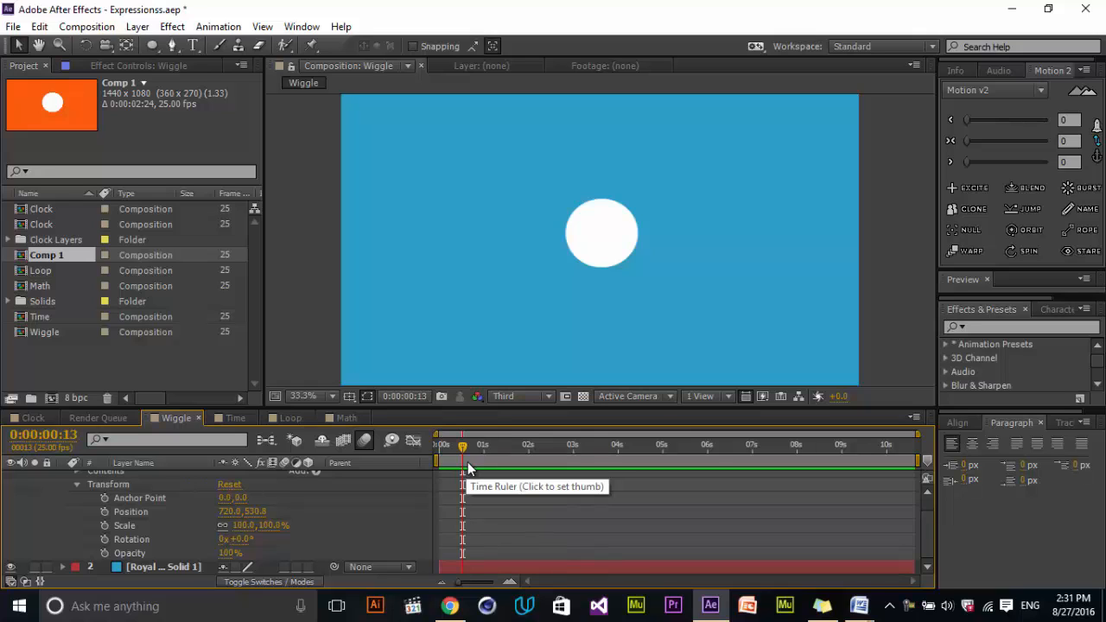
# Return the playhead to the composition start, collapse the layer properties and select the Wiggle layer
pyautogui.press('Home')
pyautogui.scroll(2, 171, 494)
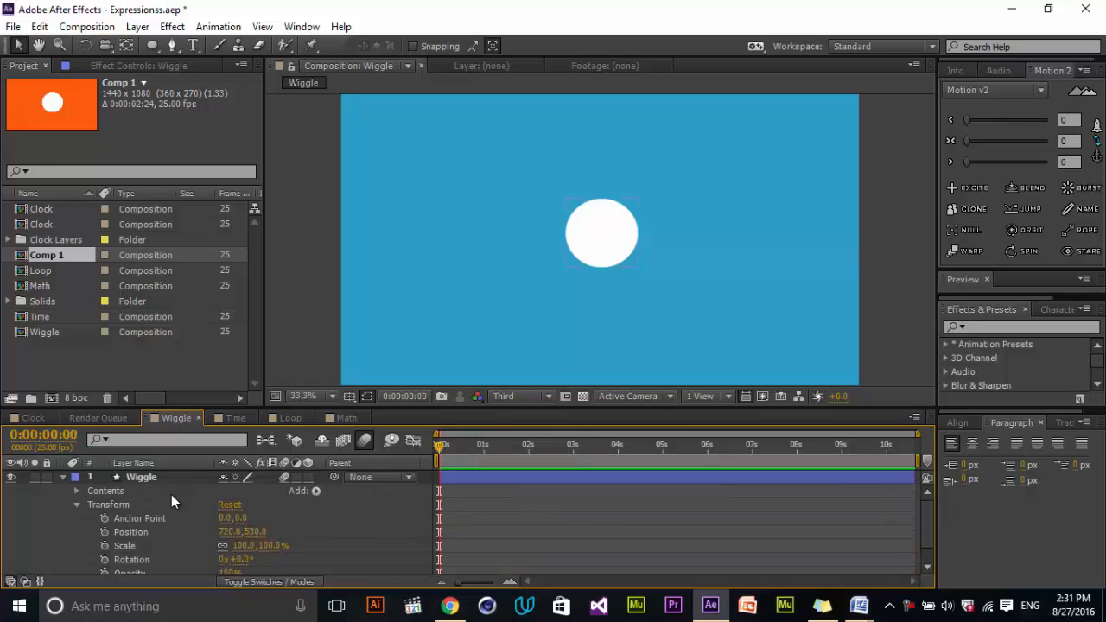
pyautogui.click(62, 476)
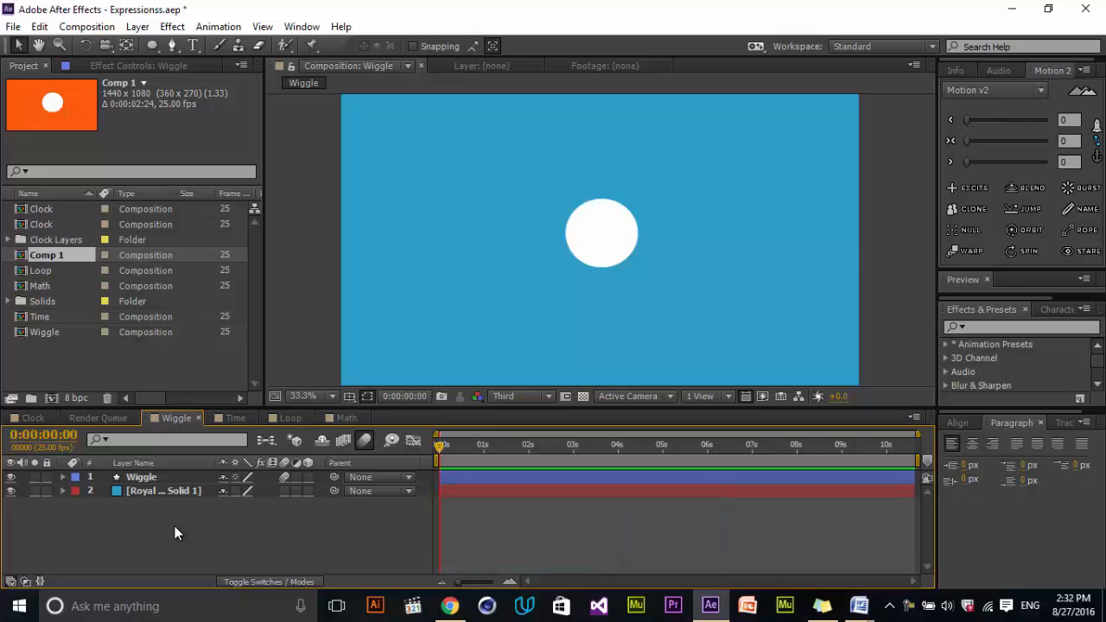
pyautogui.click(150, 490)
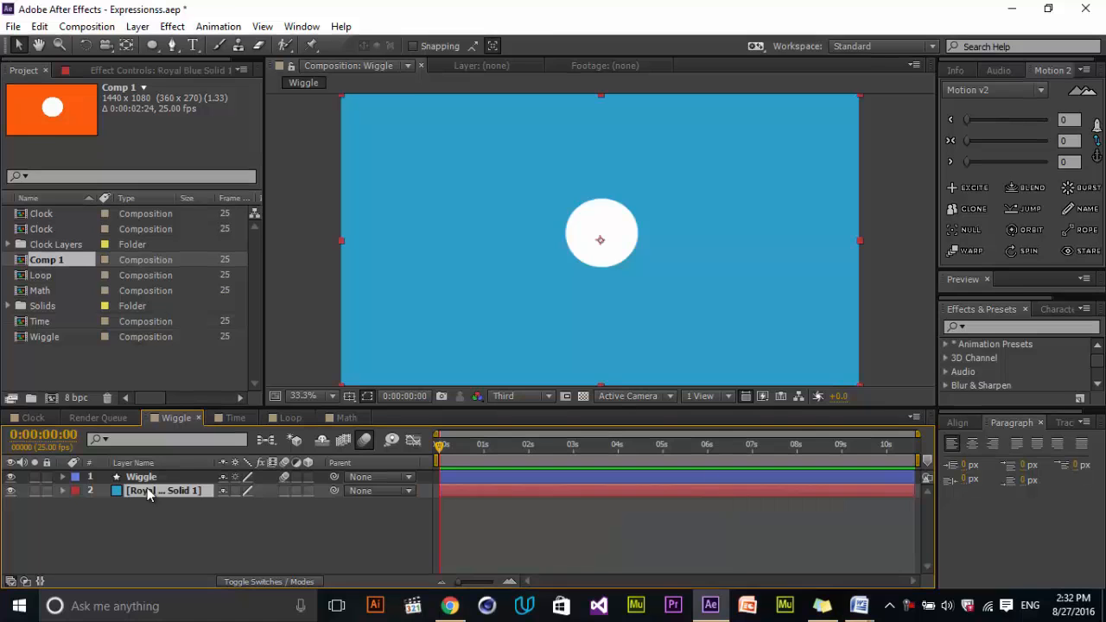
pyautogui.click(148, 477)
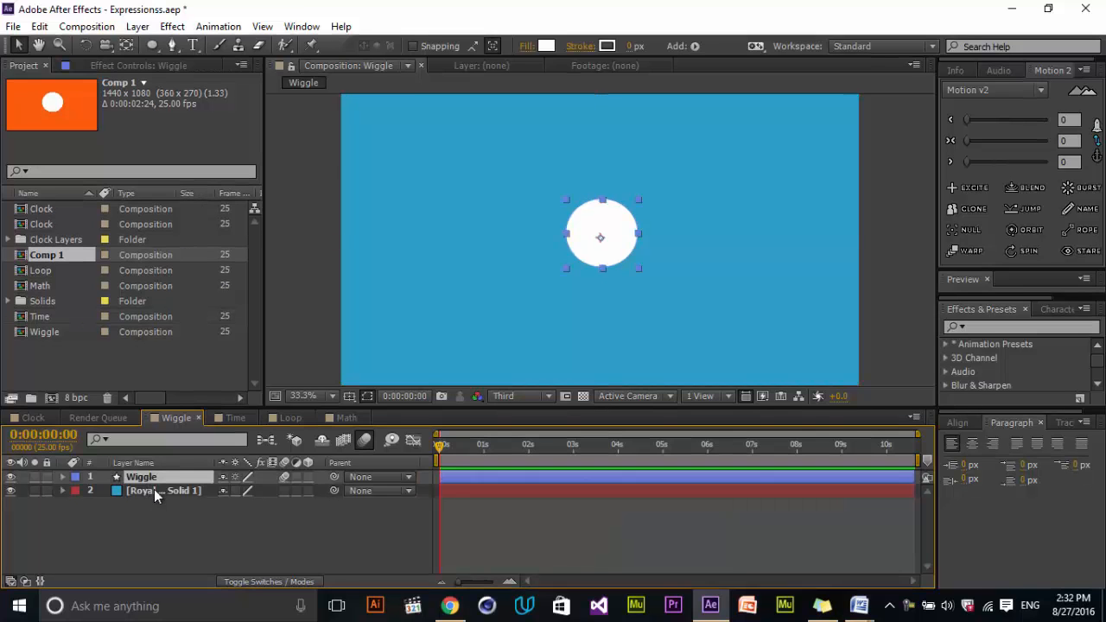
# Add the expression wiggle(10,12) to the Wiggle layer's Position property
pyautogui.click(63, 476)
pyautogui.scroll(-1, 159, 505)
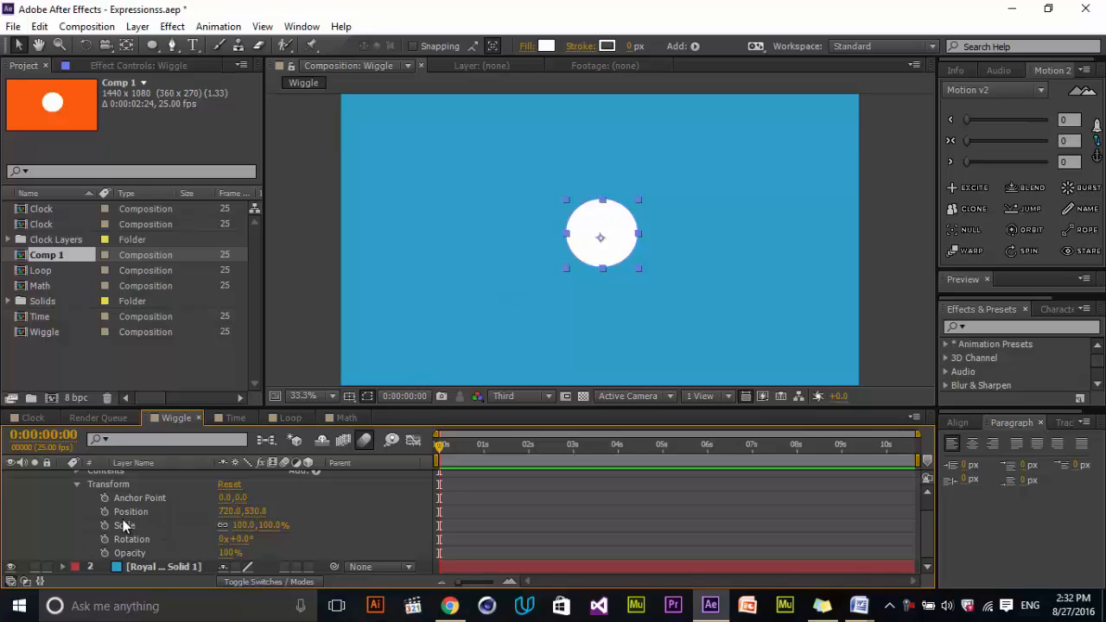
pyautogui.click(145, 511)
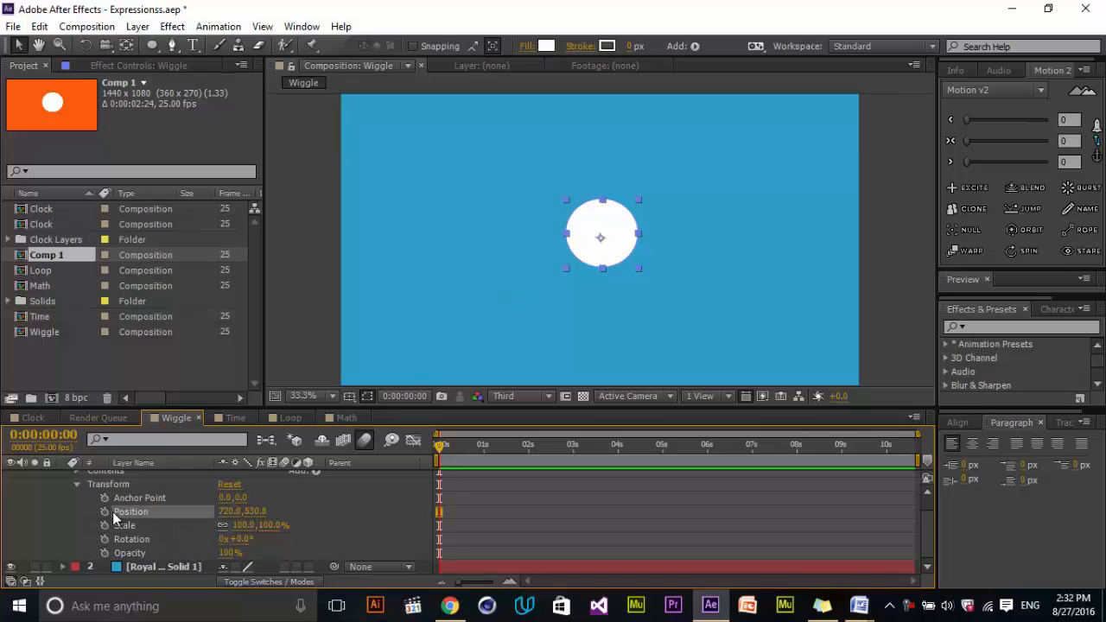
pyautogui.keyDown('alt'); pyautogui.click(105, 511); pyautogui.keyUp('alt')
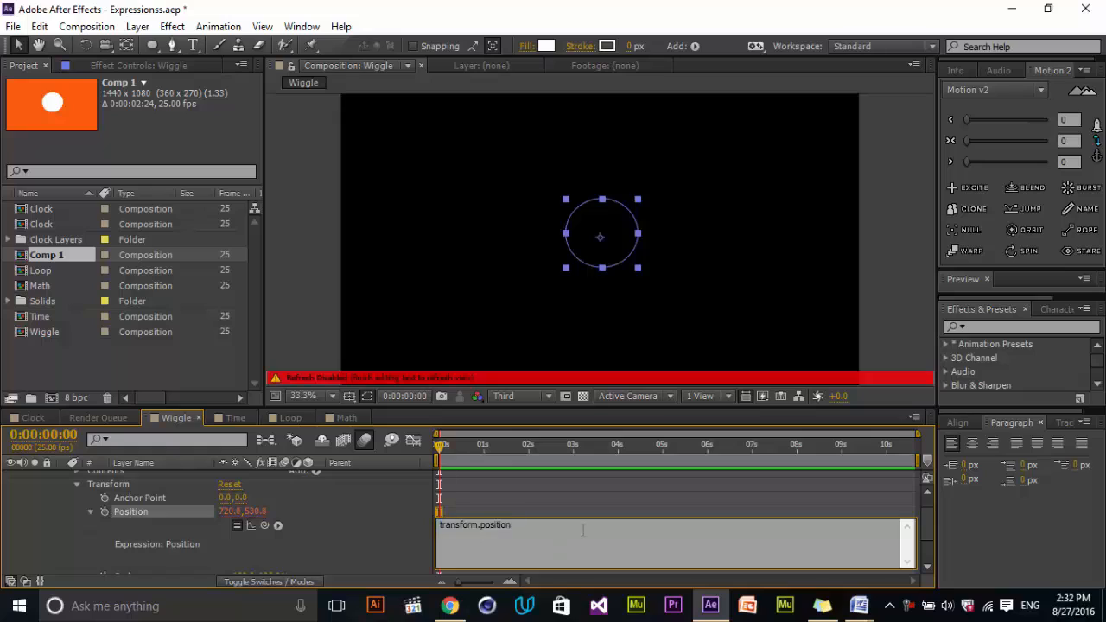
pyautogui.press('BackSpace')
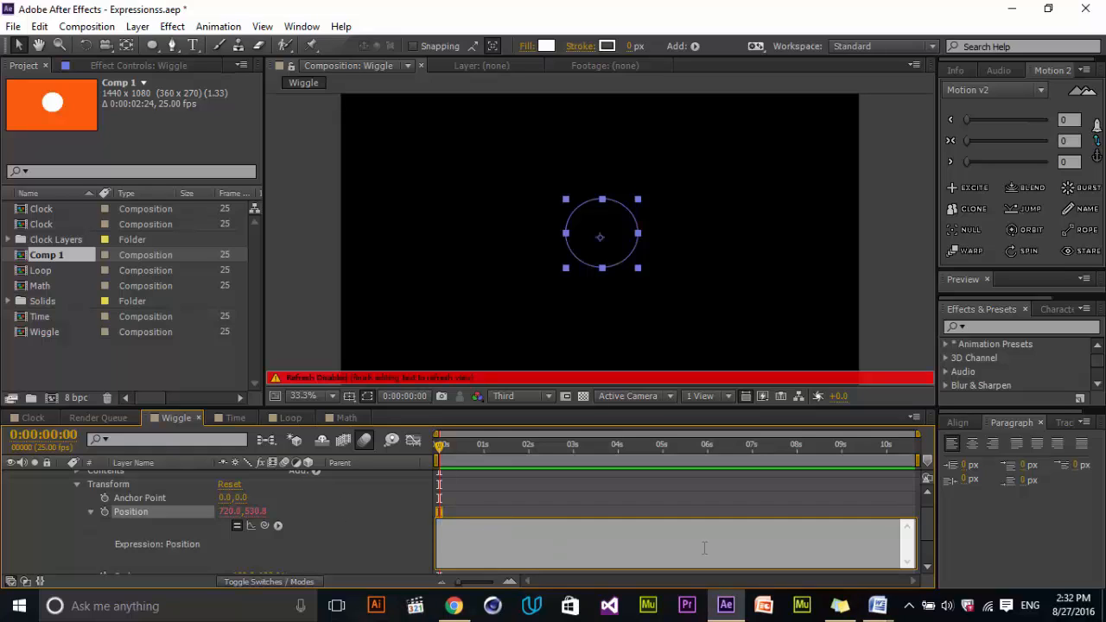
pyautogui.write('wiggle')
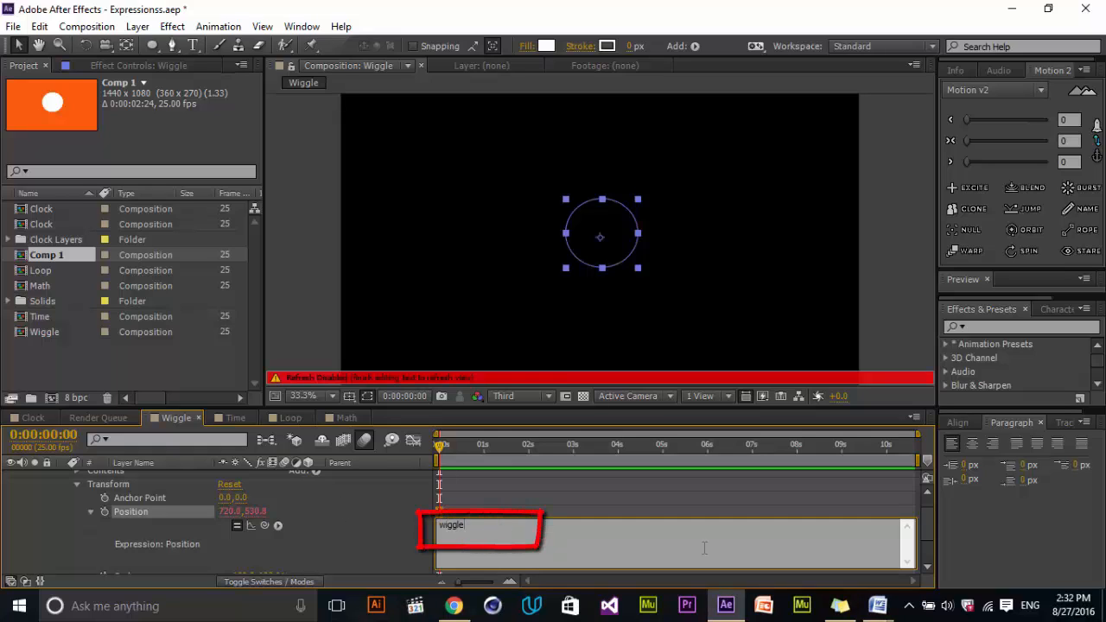
pyautogui.write('(')
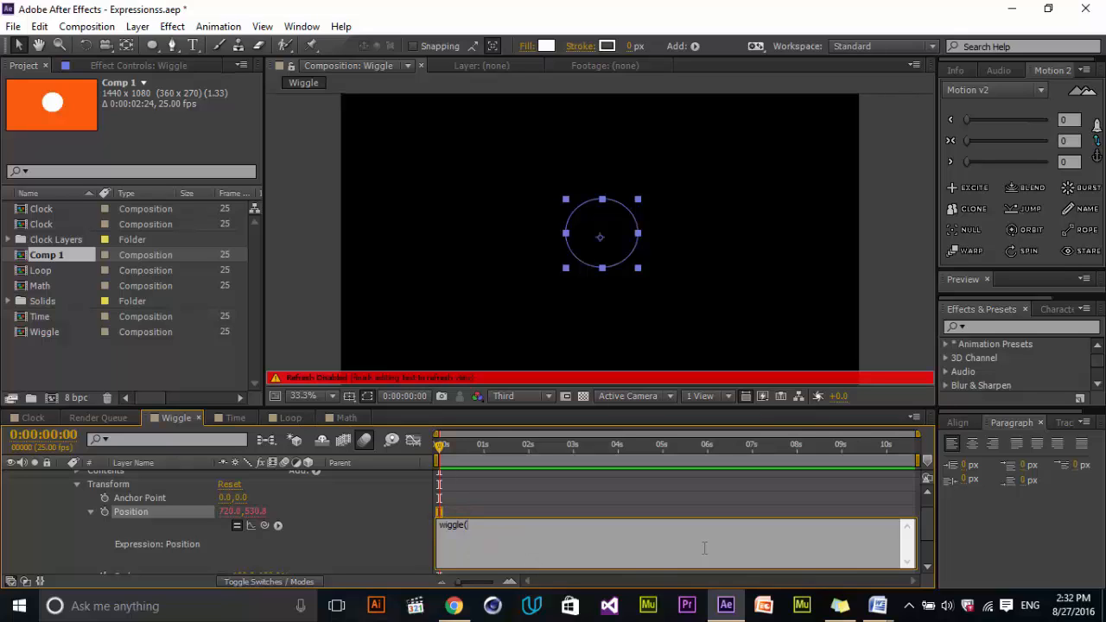
pyautogui.write('10,12)')
pyautogui.click(570, 510)
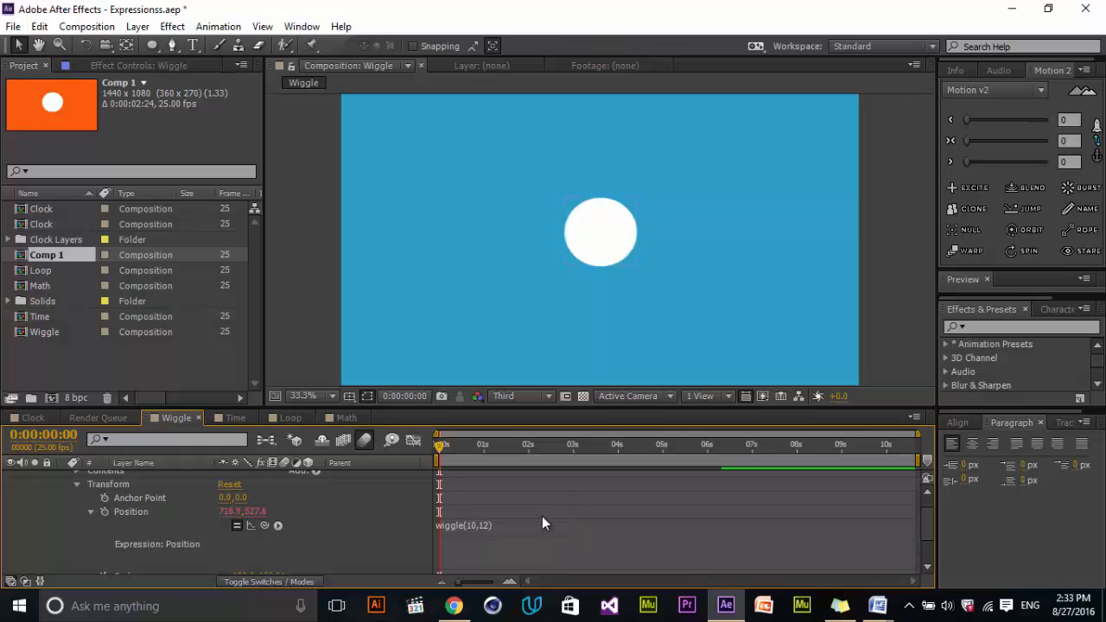
# Preview the circle's position wiggle along the timeline
pyautogui.click(503, 525)
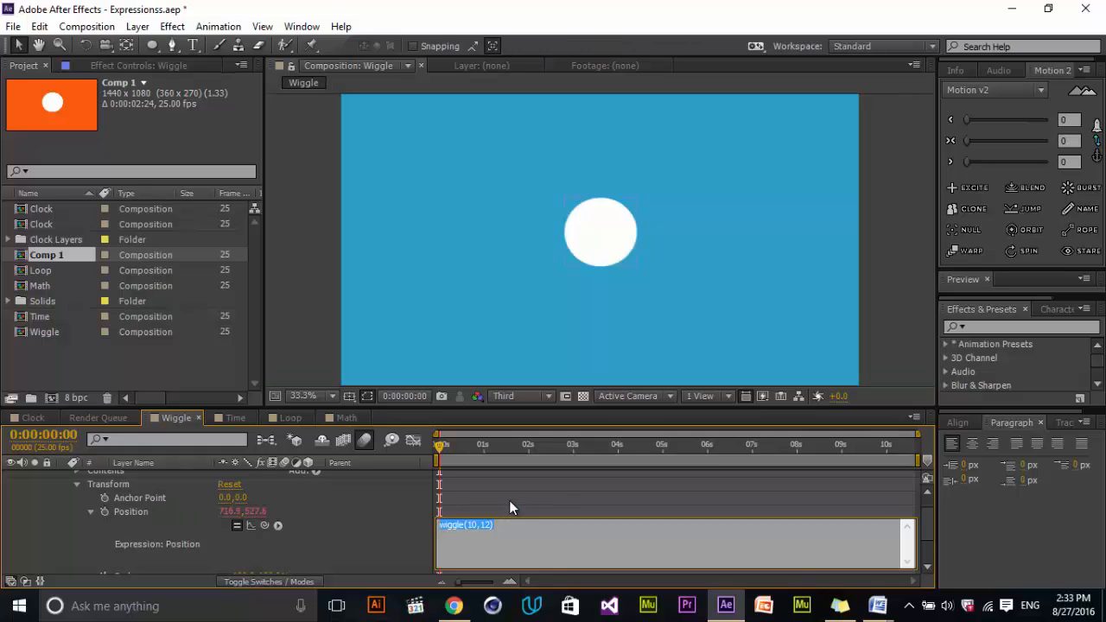
pyautogui.click(503, 499)
pyautogui.moveTo(455, 449); pyautogui.dragTo(369, 485)
pyautogui.press('KP_0')
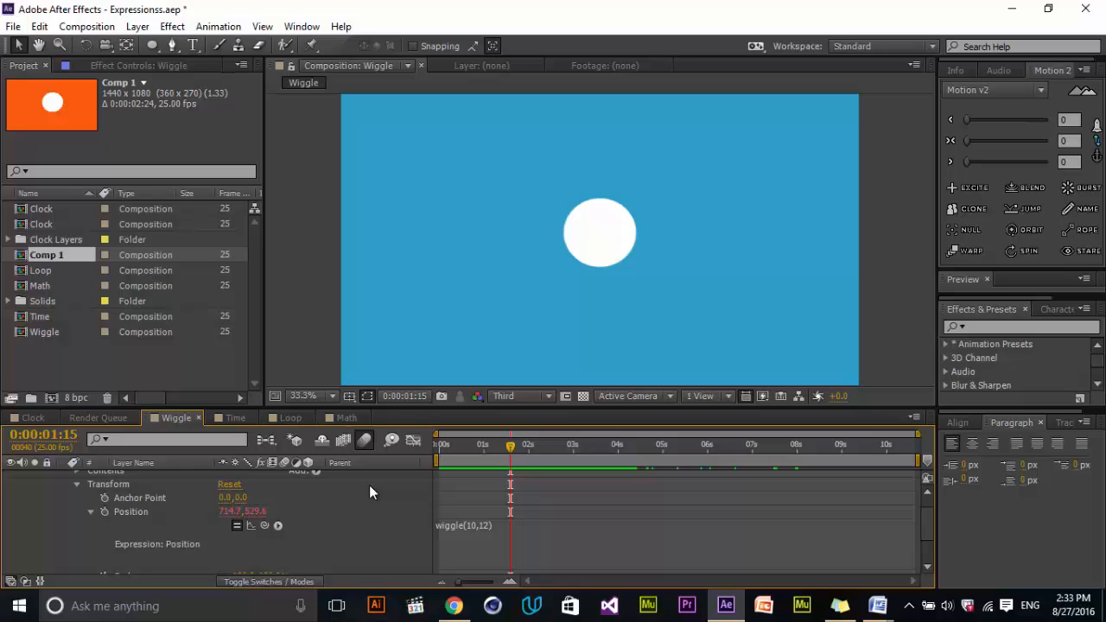
# Set the wiggle frequency in the Position expression to 60 and check the motion in the timeline
pyautogui.click(466, 524)
pyautogui.click(473, 524)
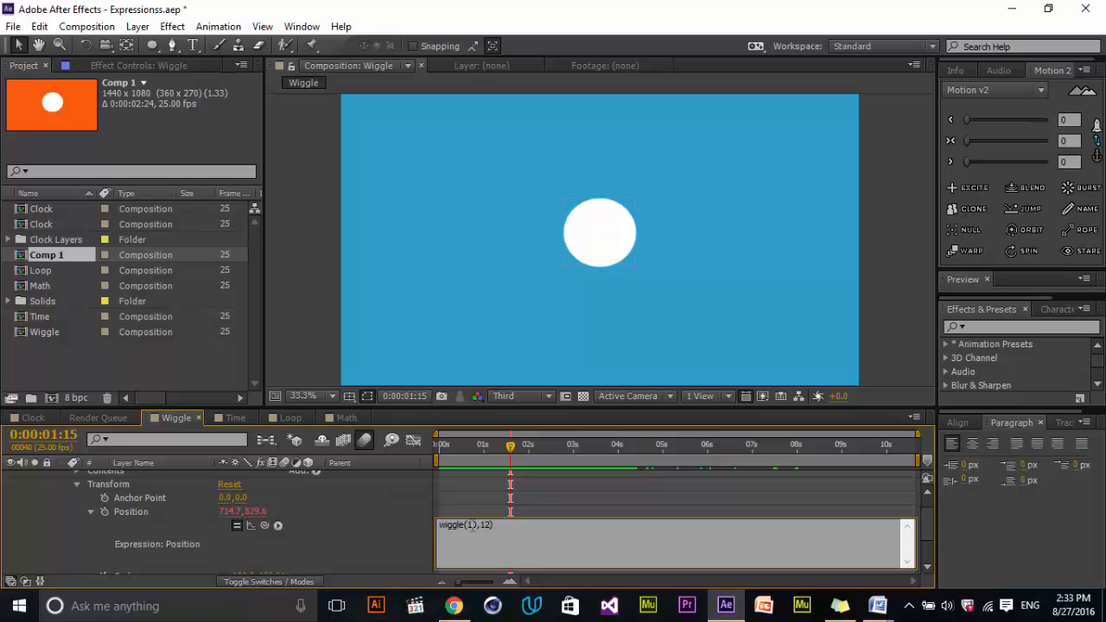
pyautogui.doubleClick(473, 525)
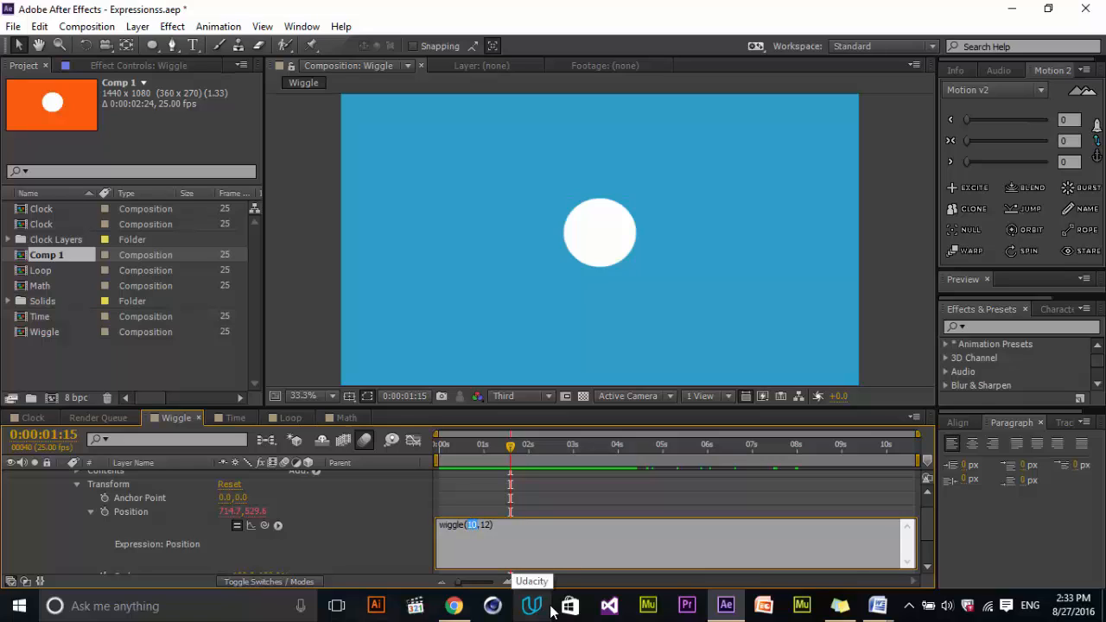
pyautogui.write('60')
pyautogui.click(602, 501)
pyautogui.moveTo(521, 449); pyautogui.dragTo(504, 471)
# Set the wiggle amplitude in the Position expression to 70 and check the motion in the timeline
pyautogui.click(481, 526)
pyautogui.doubleClick(483, 524)
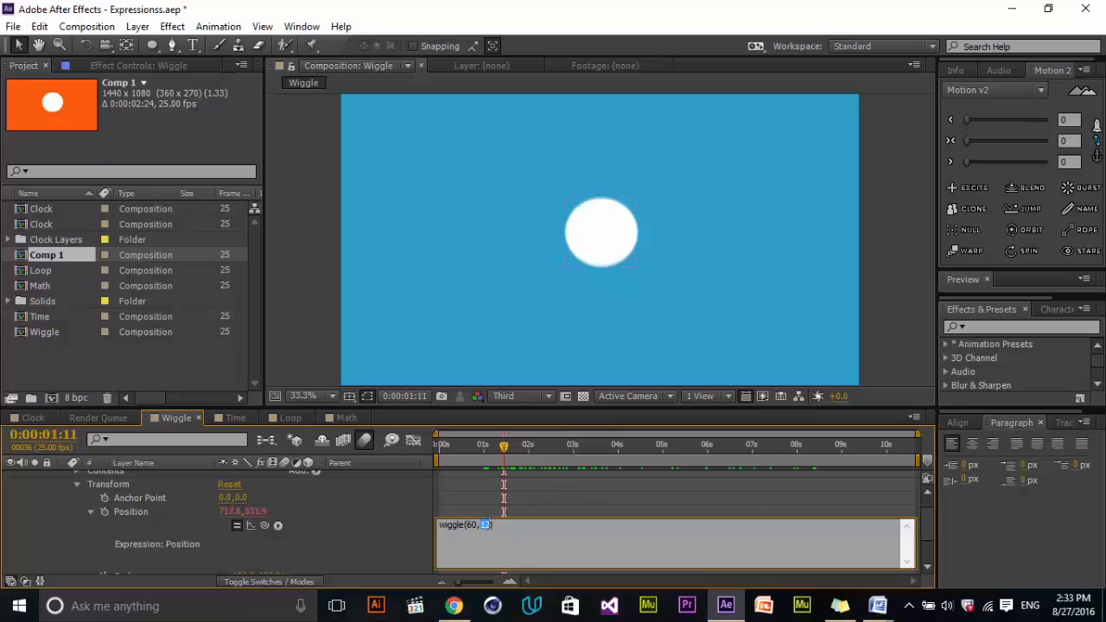
pyautogui.write('70')
pyautogui.click(517, 484)
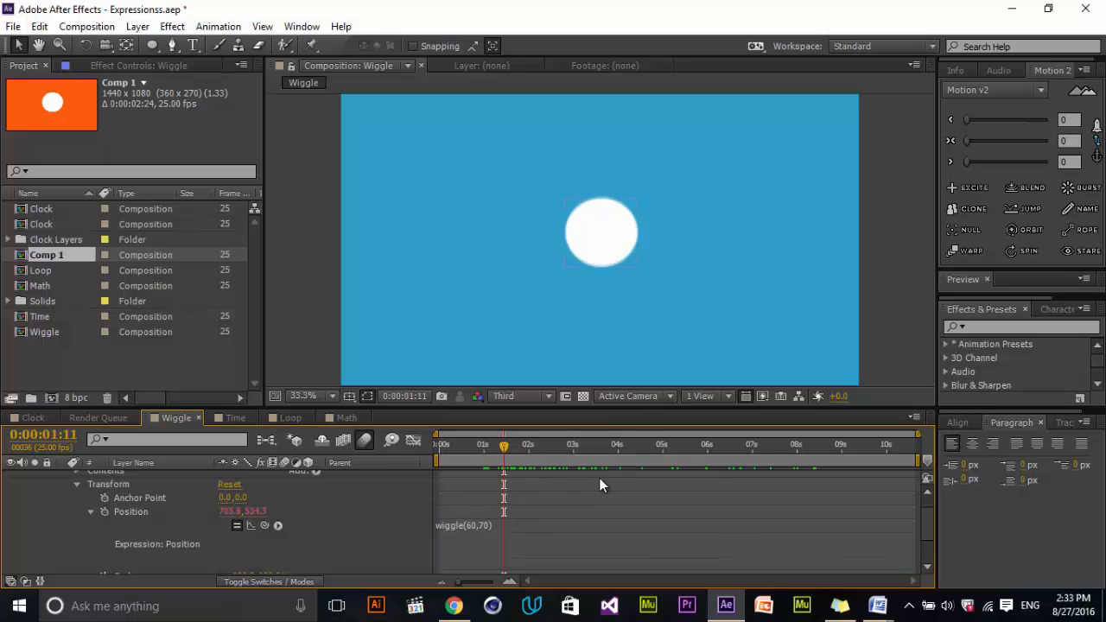
pyautogui.click(555, 451)
pyautogui.moveTo(554, 451); pyautogui.dragTo(479, 469)
pyautogui.scroll(1, 354, 495)
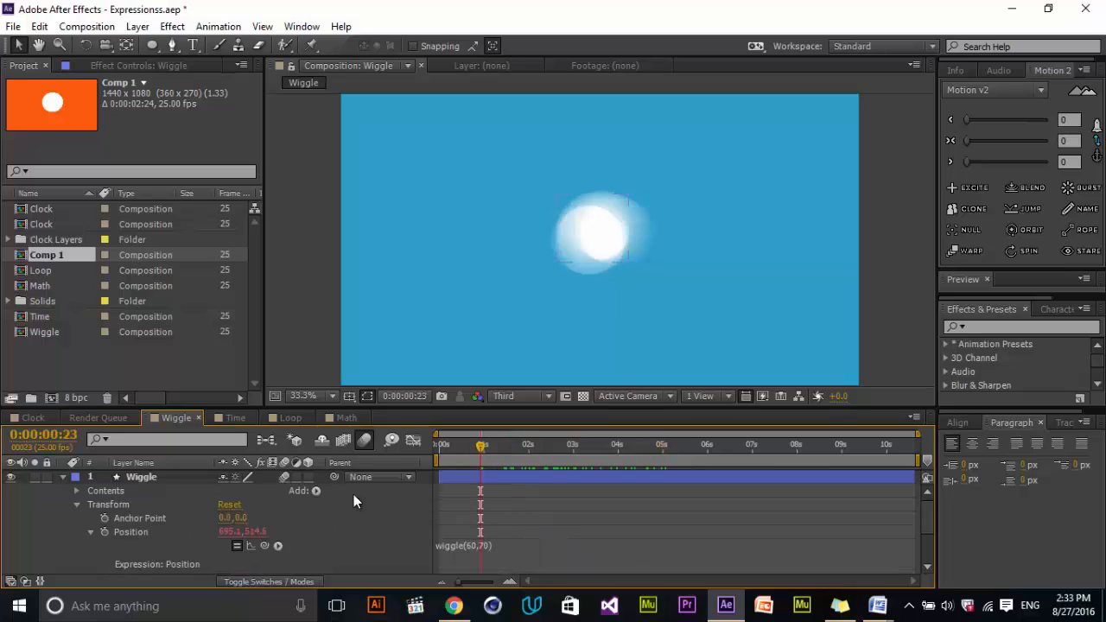
# Turn off motion blur for the composition and the Wiggle layer, and check the motion from the start
pyautogui.click(364, 443)
pyautogui.click(285, 477)
pyautogui.click(658, 562)
pyautogui.click(534, 517)
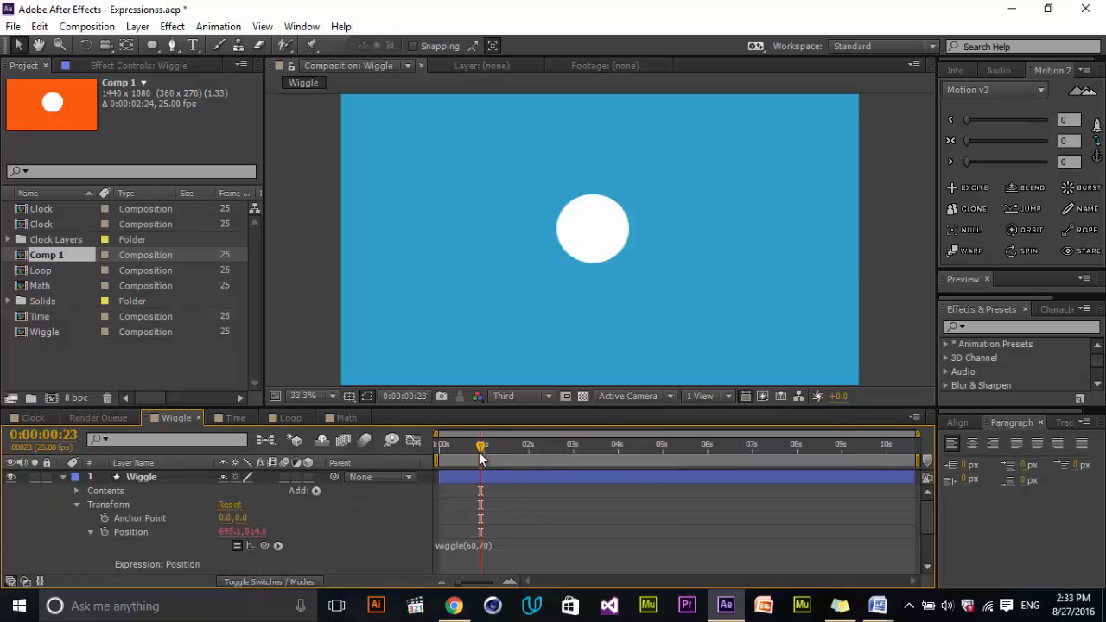
pyautogui.moveTo(481, 458); pyautogui.dragTo(418, 495)
# Copy the wiggle(60,70) expression and remove it from the Wiggle layer's Position
pyautogui.click(501, 546)
pyautogui.hotkey('ctrl', 'c')
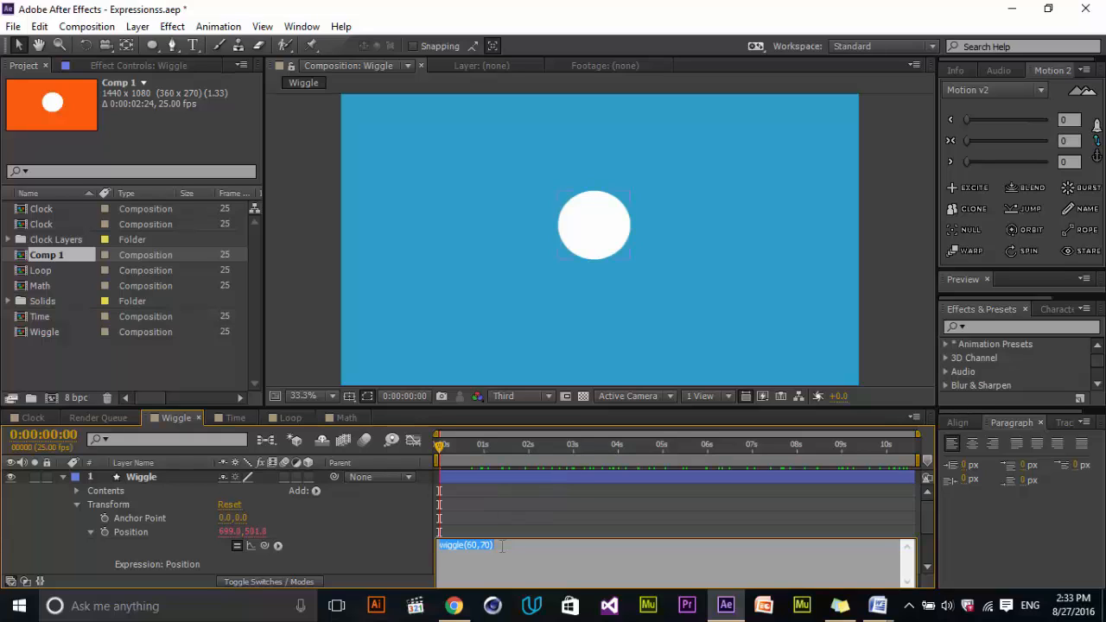
pyautogui.press('BackSpace')
pyautogui.click(490, 512)
# Paste the copied wiggle(60,70) expression onto the Wiggle layer's Scale and check the motion in the timeline
pyautogui.scroll(-1, 196, 498)
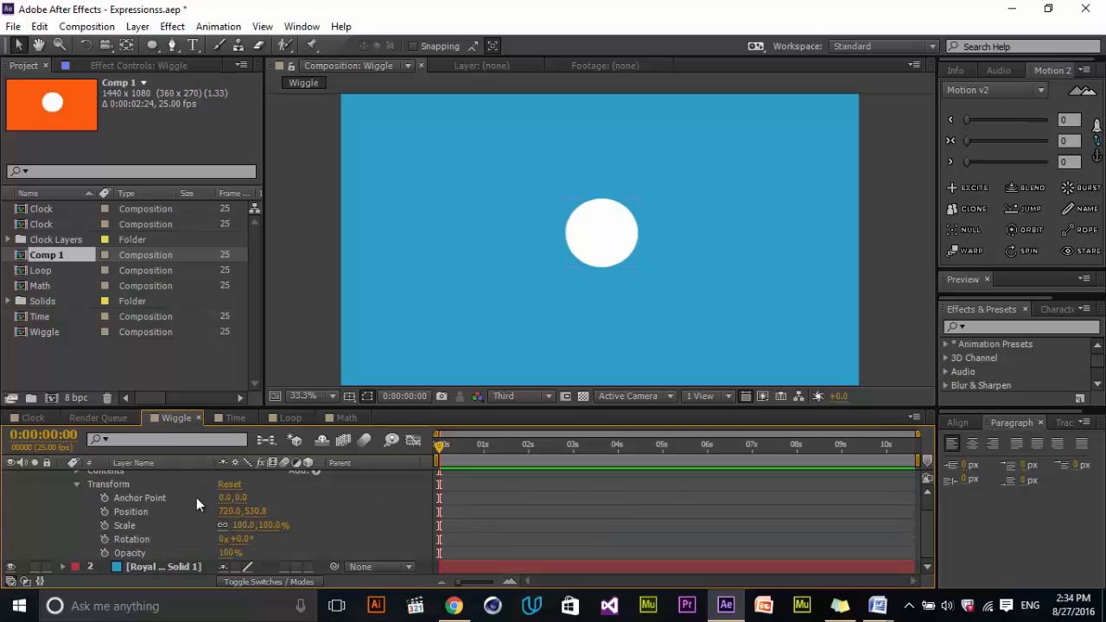
pyautogui.click(114, 523)
pyautogui.keyDown('alt'); pyautogui.click(104, 527); pyautogui.keyUp('alt')
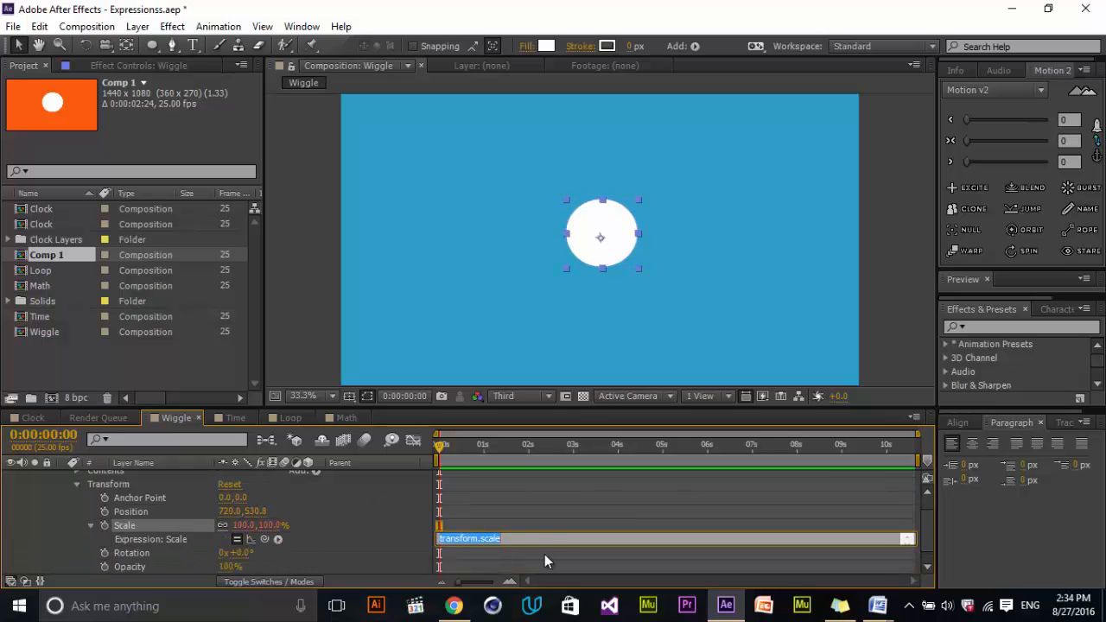
pyautogui.hotkey('ctrl', 'v')
pyautogui.click(568, 540)
pyautogui.moveTo(460, 452); pyautogui.dragTo(437, 447)
# Switch to the Time composition and reveal the Bar layer's transform properties
pyautogui.click(234, 418)
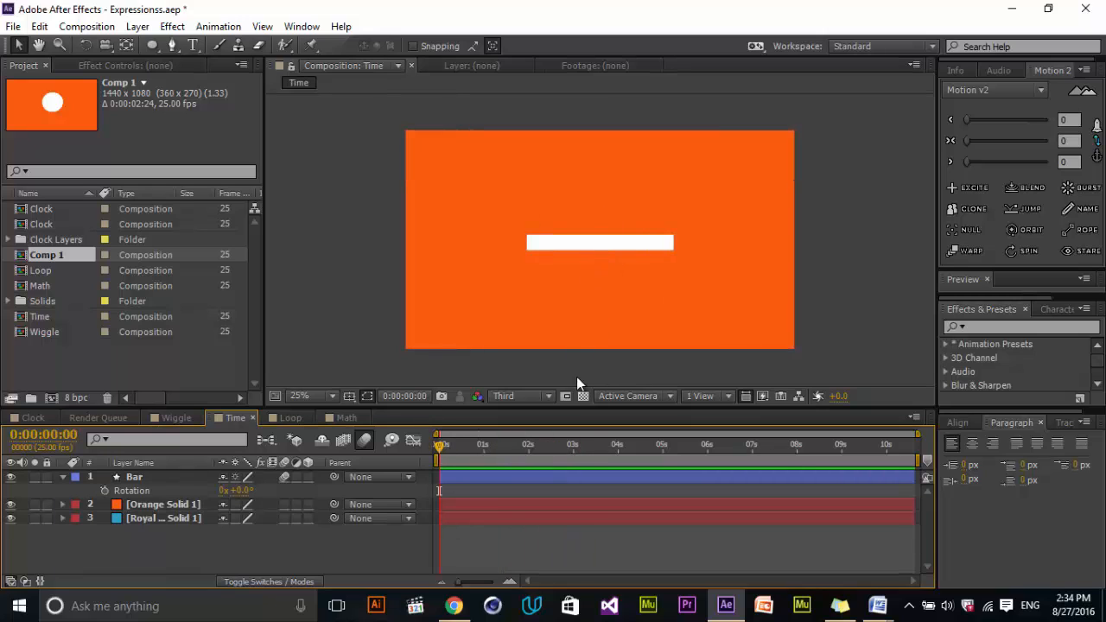
pyautogui.click(134, 477)
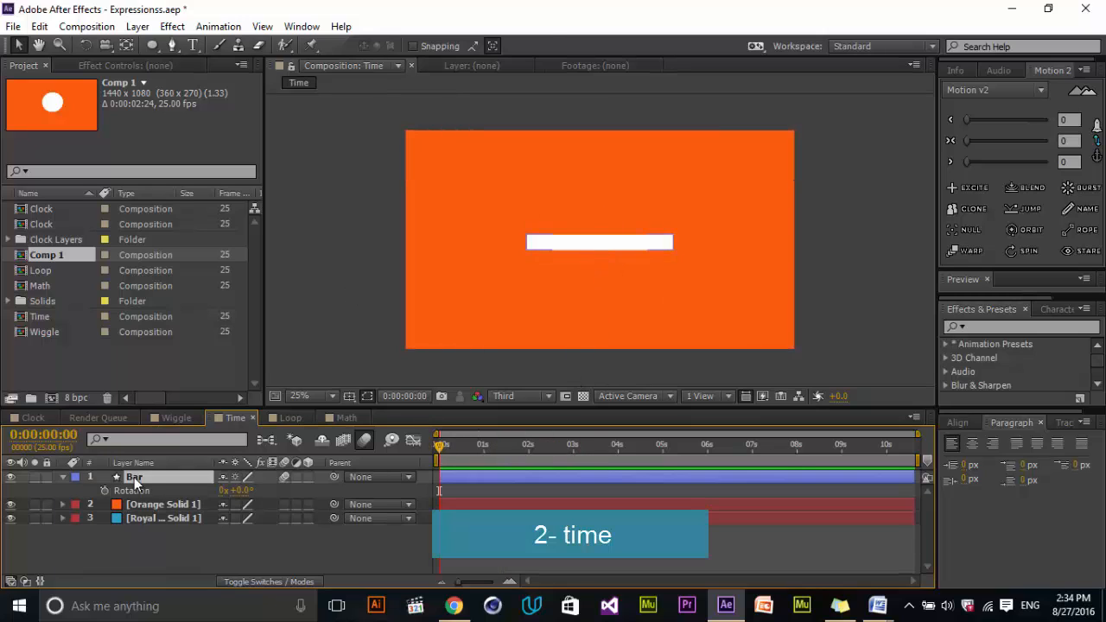
pyautogui.click(63, 476)
pyautogui.click(63, 476)
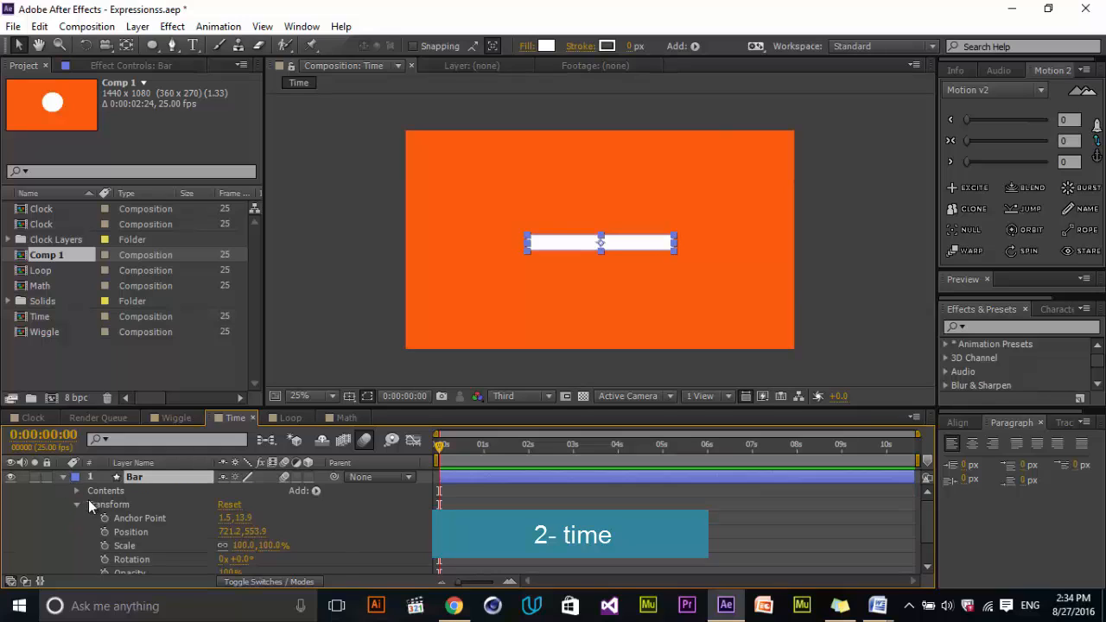
pyautogui.scroll(-2, 103, 511)
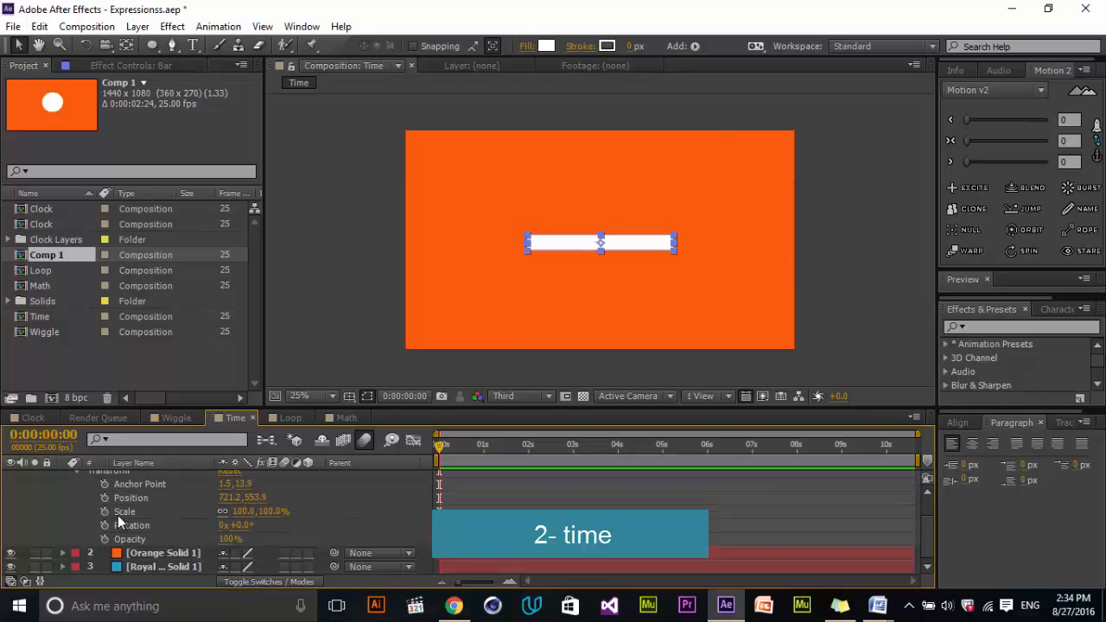
# Add the expression time; to the Bar layer's Rotation and check the rotation in the timeline
pyautogui.click(136, 525)
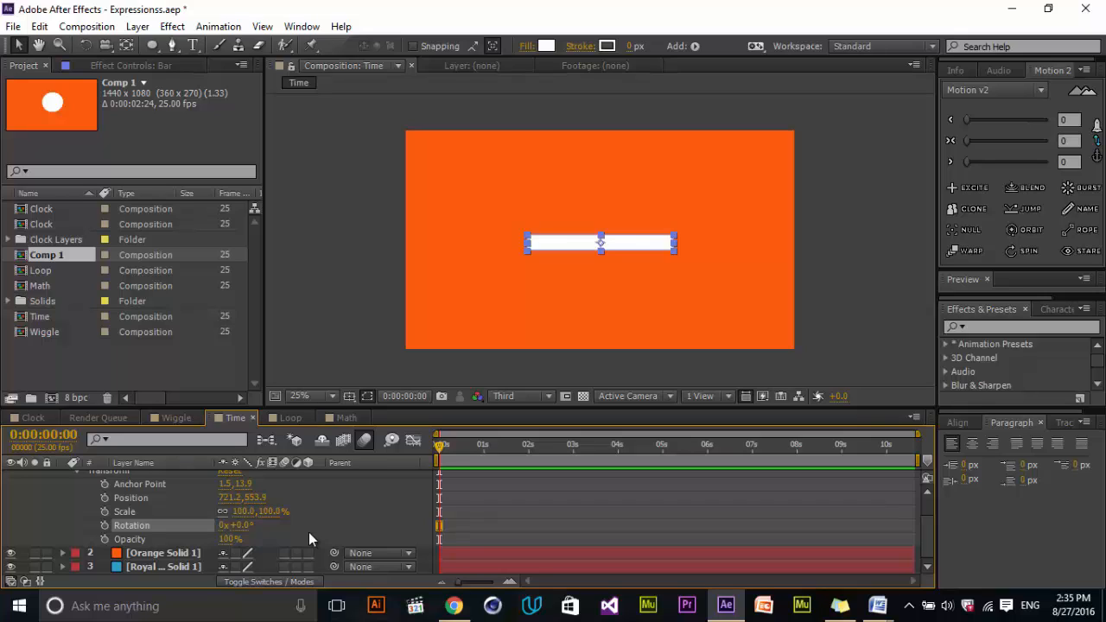
pyautogui.keyDown('alt'); pyautogui.click(105, 525); pyautogui.keyUp('alt')
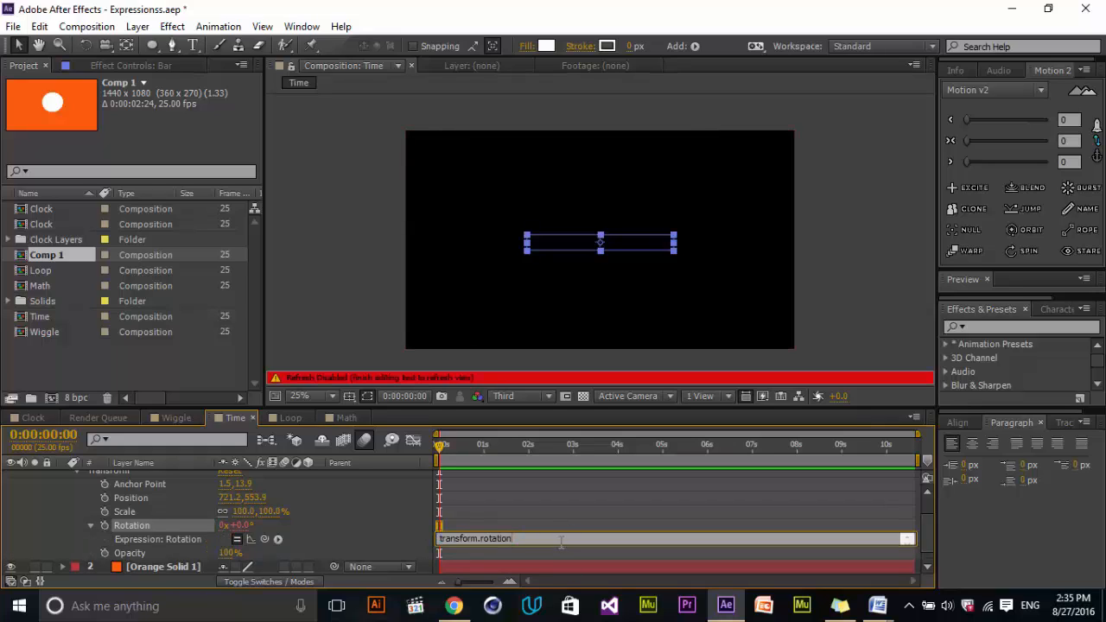
pyautogui.write('time;')
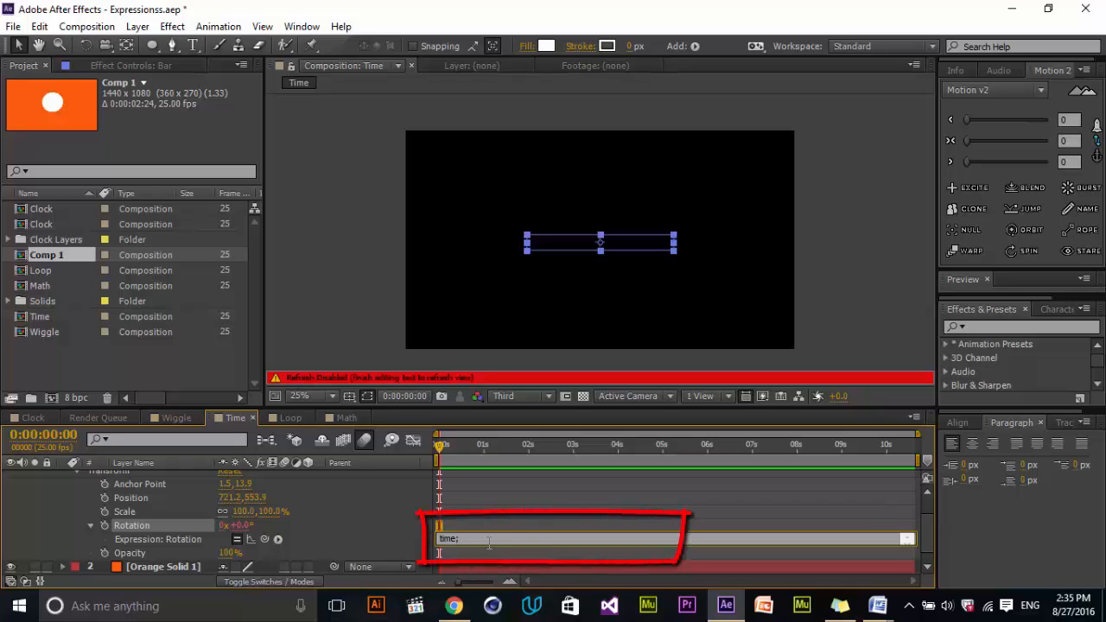
pyautogui.moveTo(442, 457); pyautogui.dragTo(413, 521)
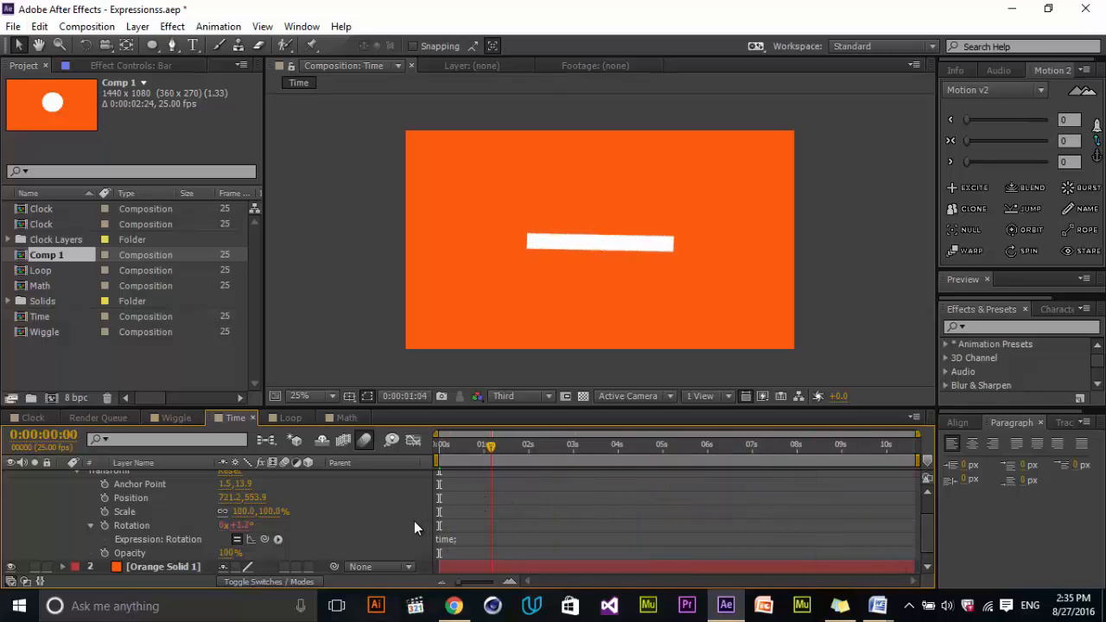
# Set the Time composition's duration to 20:16 in the composition settings
pyautogui.click(86, 26)
pyautogui.click(121, 66)
pyautogui.moveTo(489, 444); pyautogui.dragTo(499, 444)
pyautogui.write('20:16')
pyautogui.press('Return')
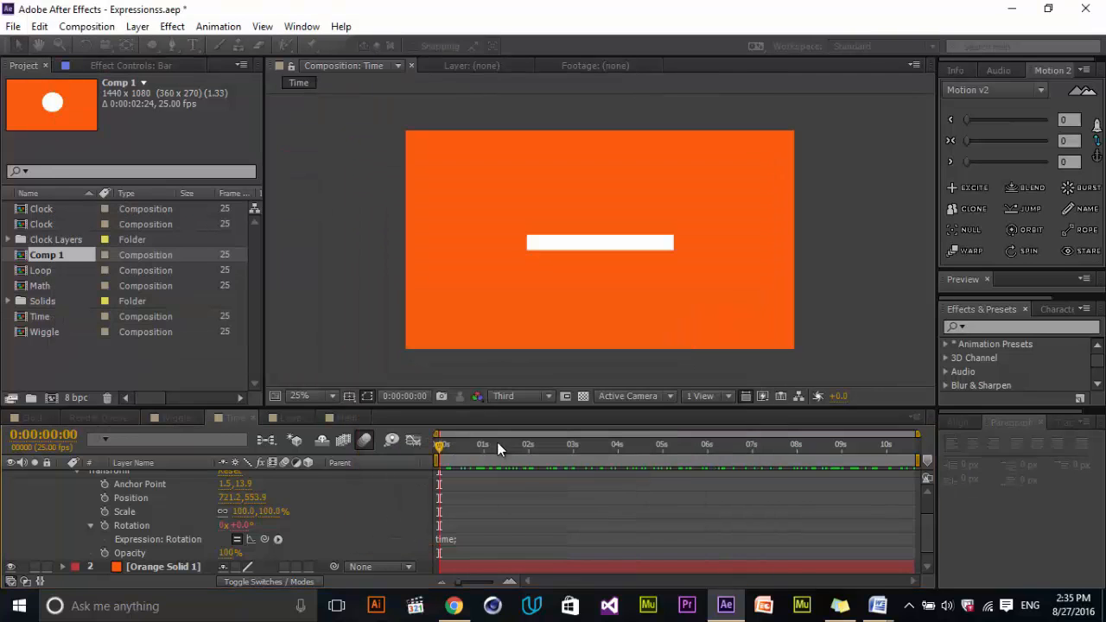
# Extend the Bar, orange solid and royal blue solid layers to the composition's end and check the rotation over the full length
pyautogui.scroll(2, 565, 550)
pyautogui.click(63, 476)
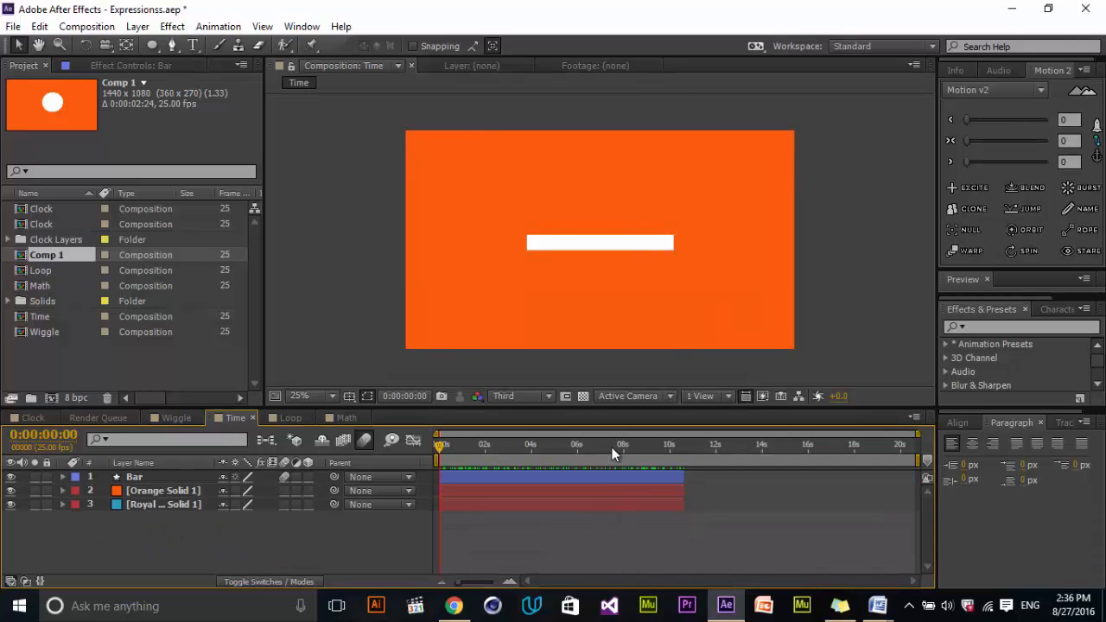
pyautogui.moveTo(683, 477); pyautogui.dragTo(921, 477)
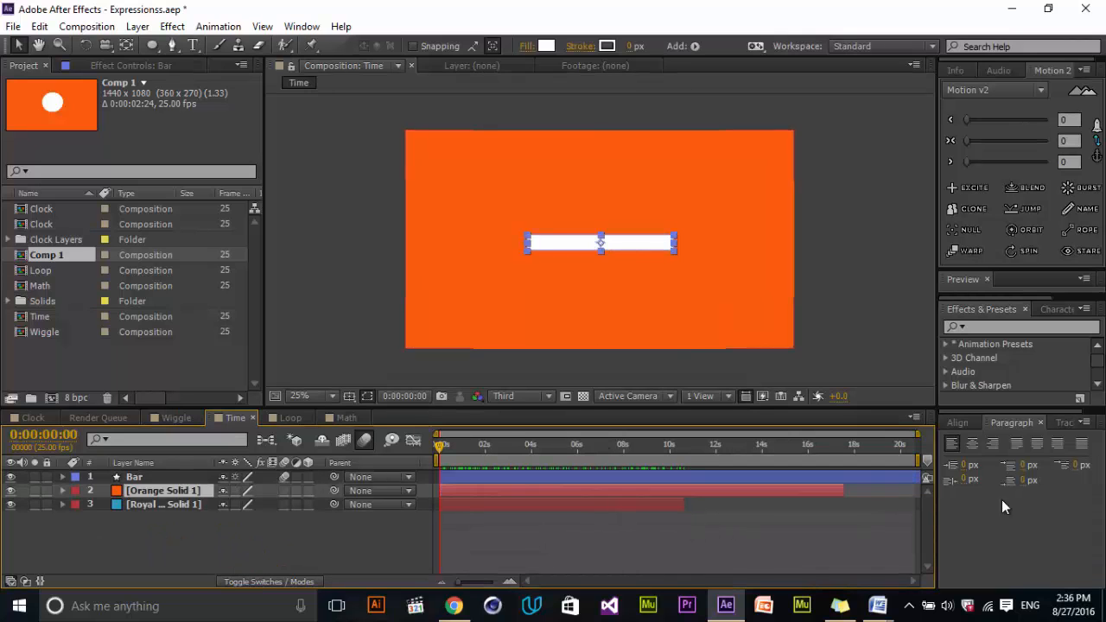
pyautogui.moveTo(683, 490); pyautogui.dragTo(920, 491)
pyautogui.moveTo(684, 505); pyautogui.dragTo(921, 504)
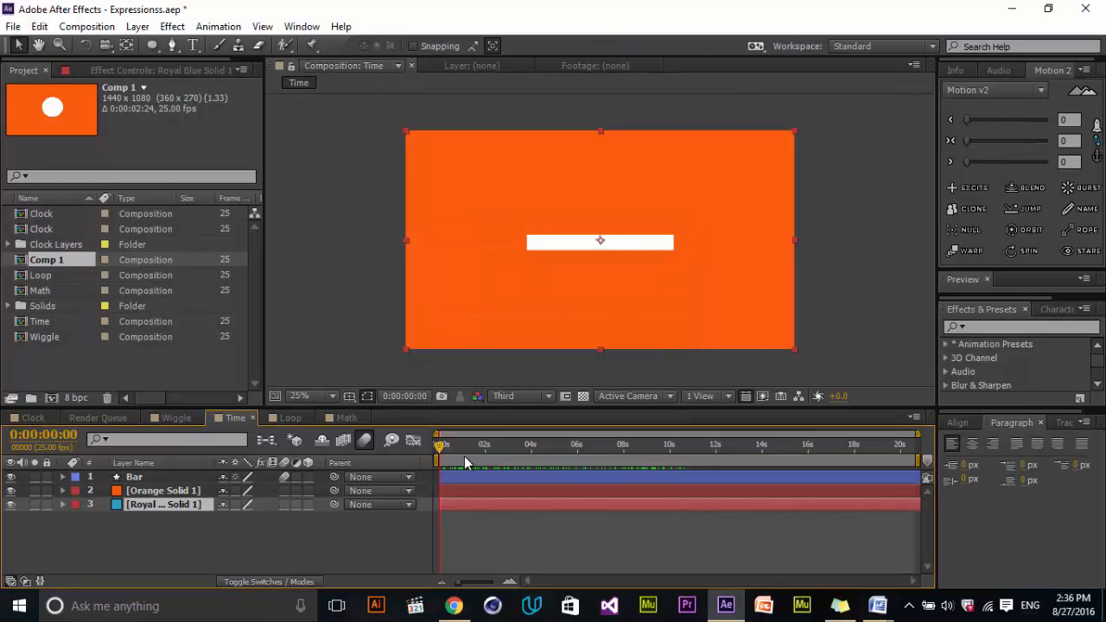
pyautogui.moveTo(463, 456); pyautogui.dragTo(785, 449)
pyautogui.moveTo(864, 442); pyautogui.dragTo(415, 477)
# Change the Bar layer's Rotation expression to time*20 and check the rotation in the timeline
pyautogui.click(134, 477)
pyautogui.click(64, 477)
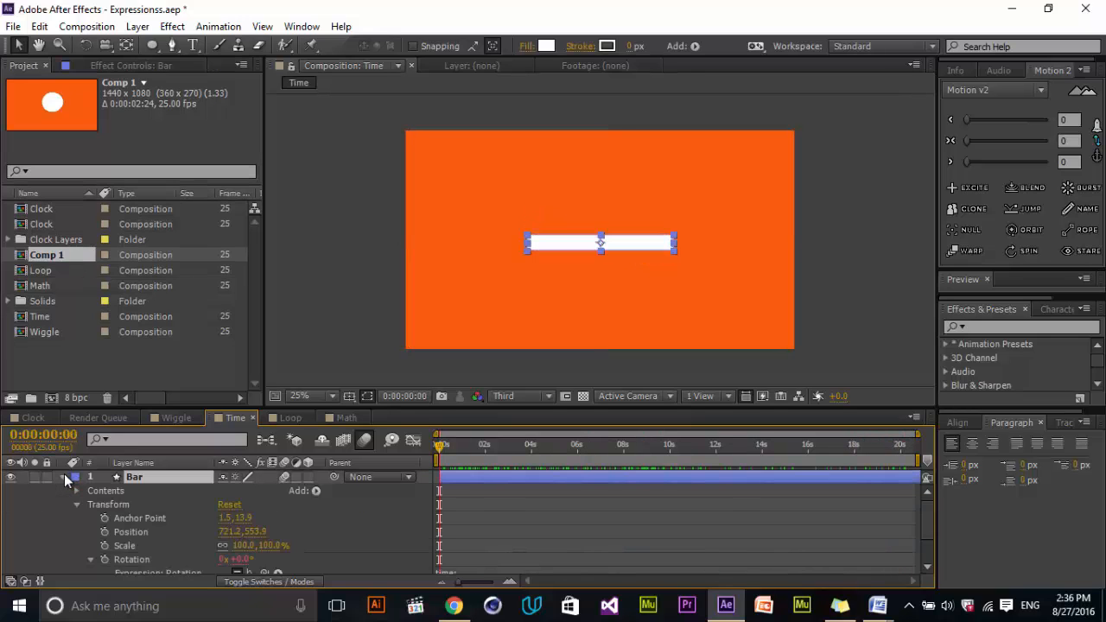
pyautogui.scroll(-1, 240, 519)
pyautogui.click(482, 532)
pyautogui.click(481, 532)
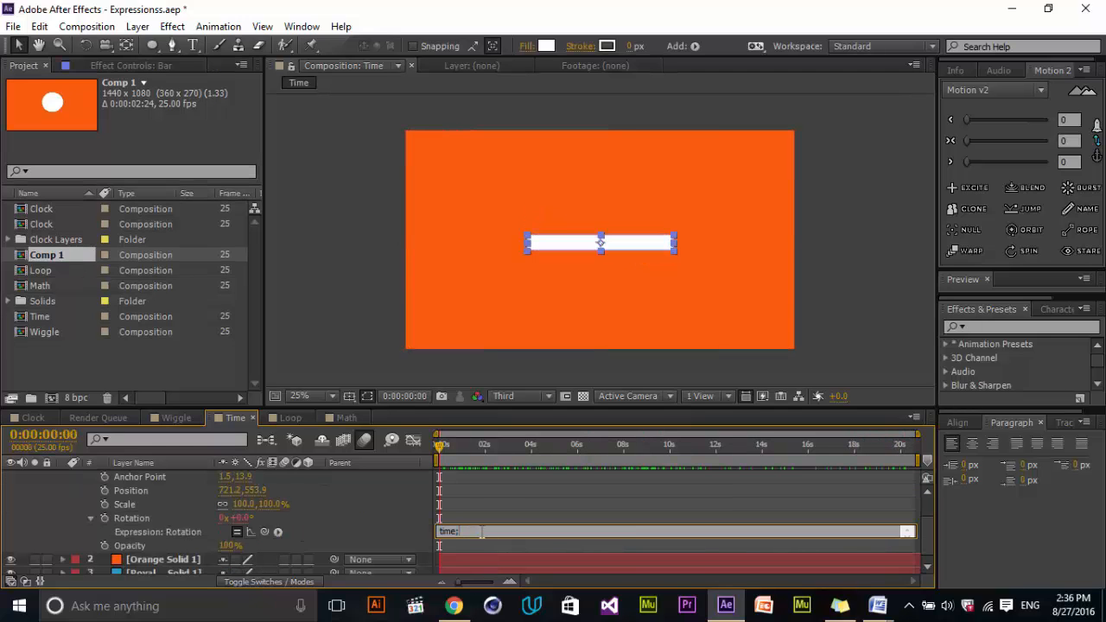
pyautogui.write('(')
pyautogui.write('*20')
pyautogui.click(510, 478)
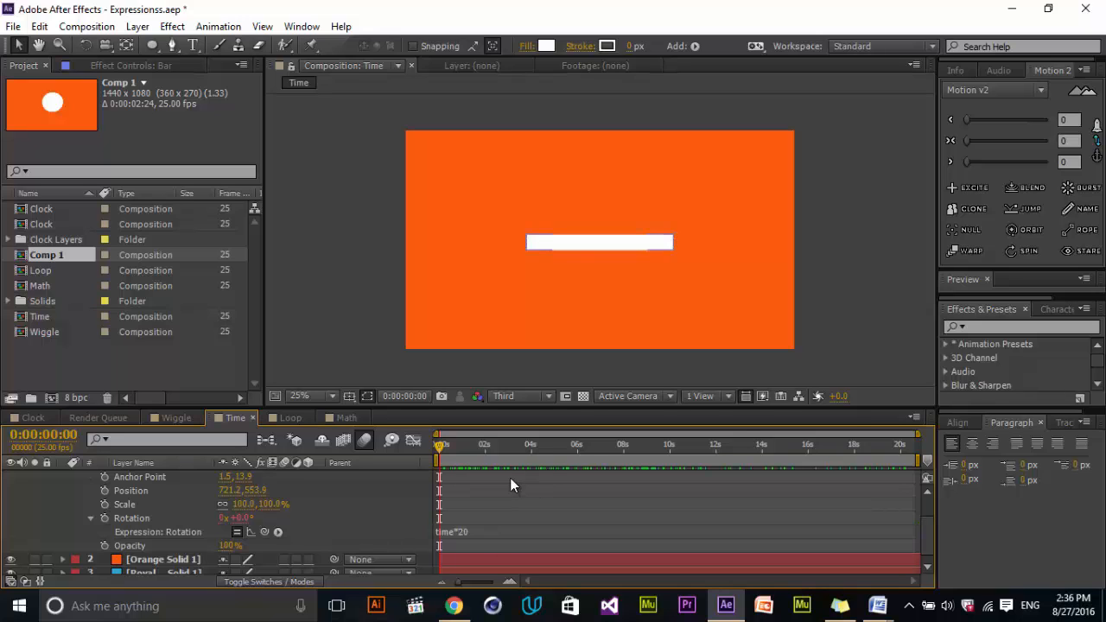
pyautogui.moveTo(441, 444); pyautogui.dragTo(401, 494)
pyautogui.click(458, 531)
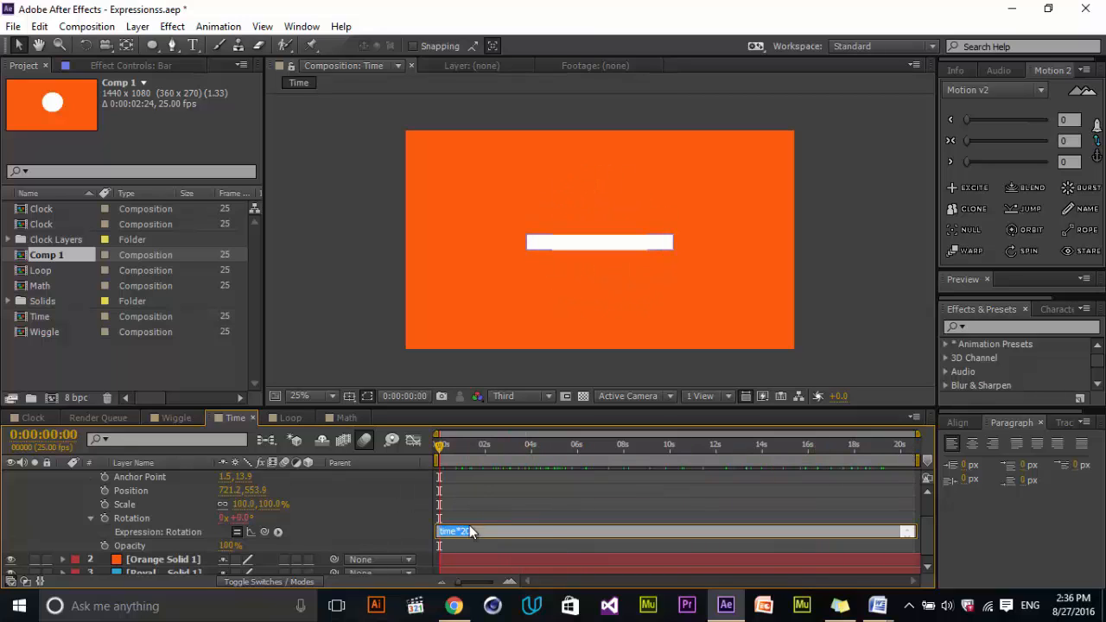
pyautogui.click(493, 508)
pyautogui.moveTo(445, 458); pyautogui.dragTo(362, 457)
# Switch to the Loop composition and reveal the Bar layer's transform properties
pyautogui.click(290, 418)
pyautogui.moveTo(467, 445); pyautogui.dragTo(620, 449)
pyautogui.press('Home')
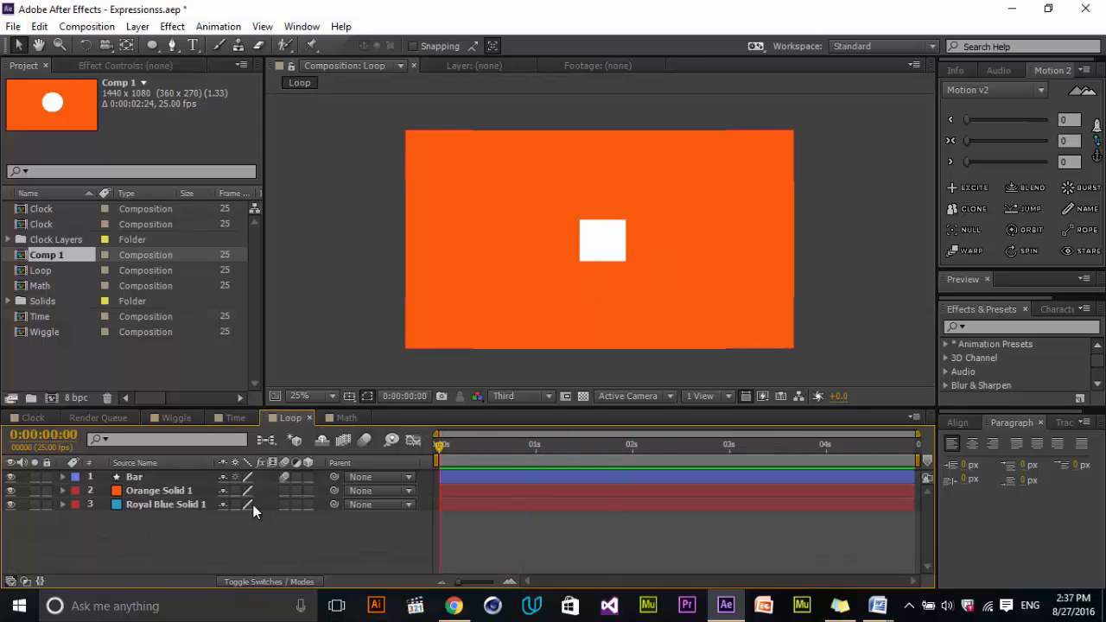
pyautogui.click(158, 480)
pyautogui.click(62, 477)
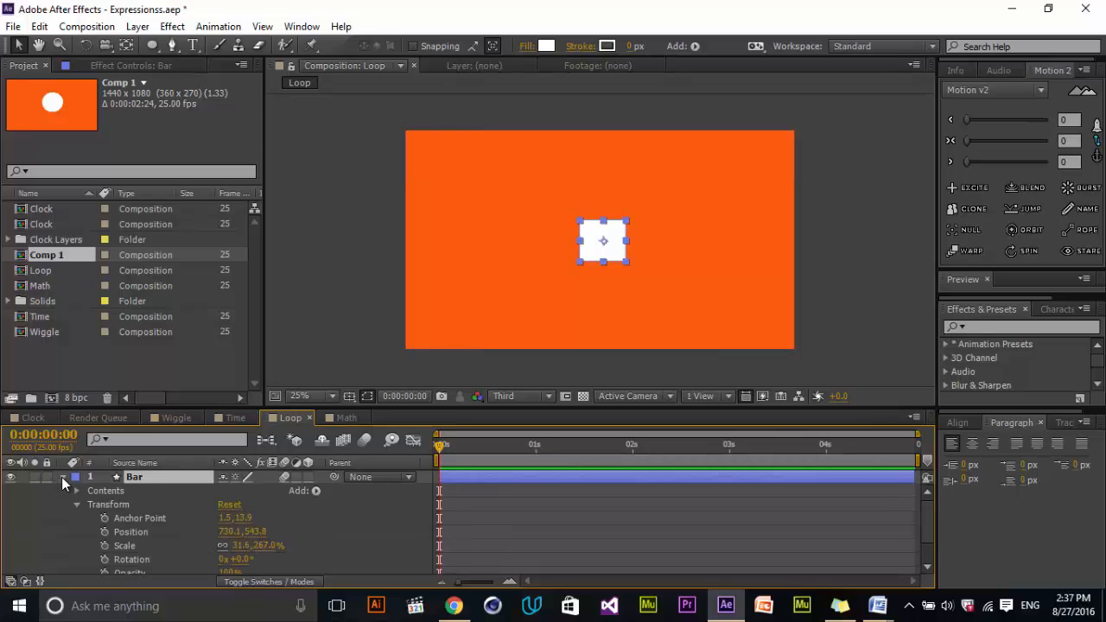
pyautogui.scroll(-1, 103, 544)
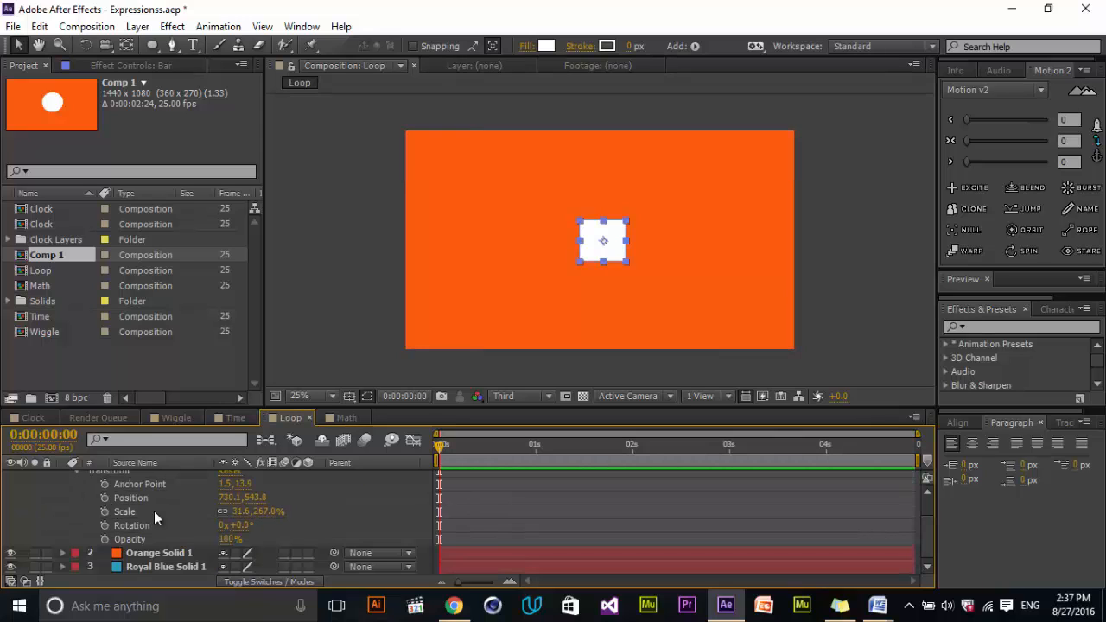
# Keyframe the Bar layer's Scale from 18.3, 155.0% at the start to 44.1, 373.0% at about 0:00:00:23
pyautogui.click(154, 511)
pyautogui.click(104, 511)
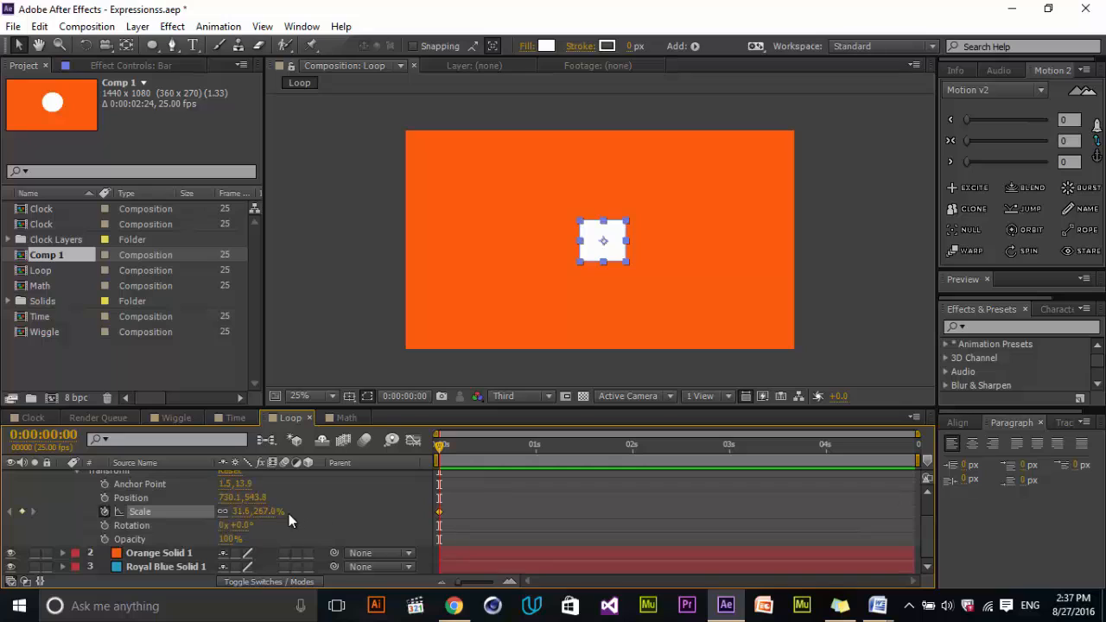
pyautogui.moveTo(288, 513); pyautogui.dragTo(201, 533)
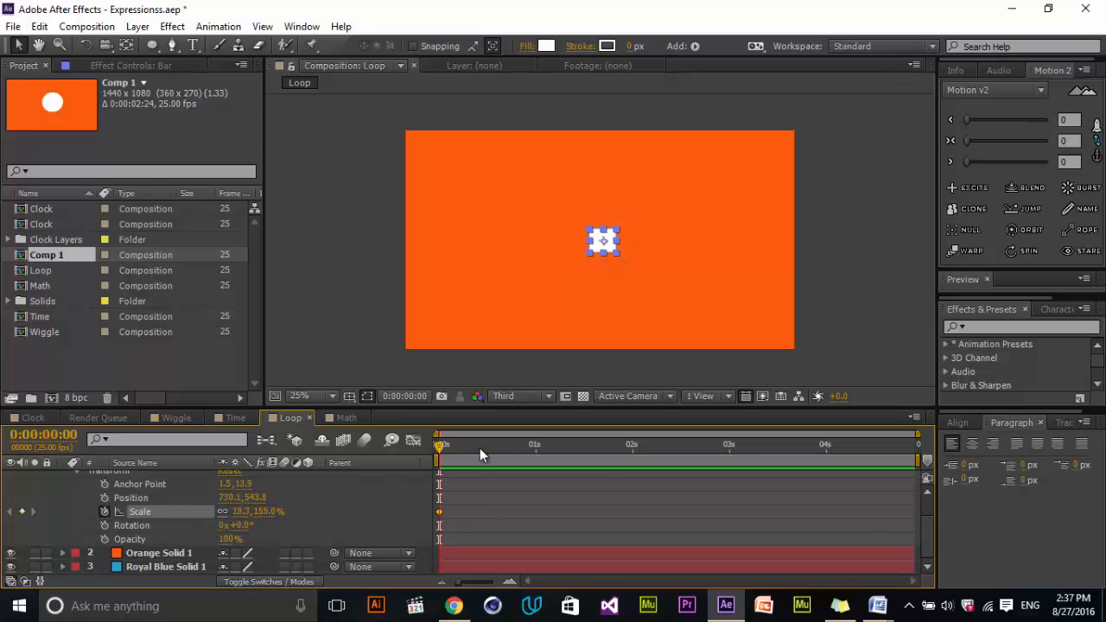
pyautogui.moveTo(481, 455); pyautogui.dragTo(526, 457)
pyautogui.moveTo(267, 517); pyautogui.dragTo(423, 494)
pyautogui.click(675, 480)
pyautogui.moveTo(529, 452); pyautogui.dragTo(434, 456)
# Move the second Scale keyframe to about 0:00:00:16, apply Easy Ease to both keyframes and preview the motion
pyautogui.moveTo(561, 507); pyautogui.dragTo(430, 540)
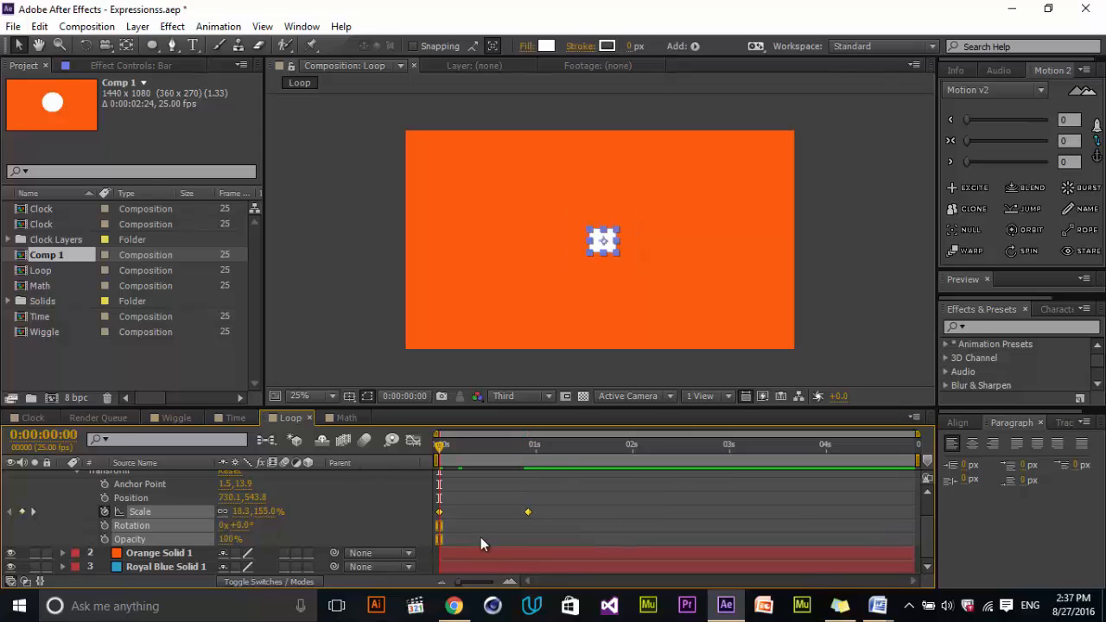
pyautogui.moveTo(527, 514); pyautogui.dragTo(504, 517)
pyautogui.hotkey('ctrl', 'z')
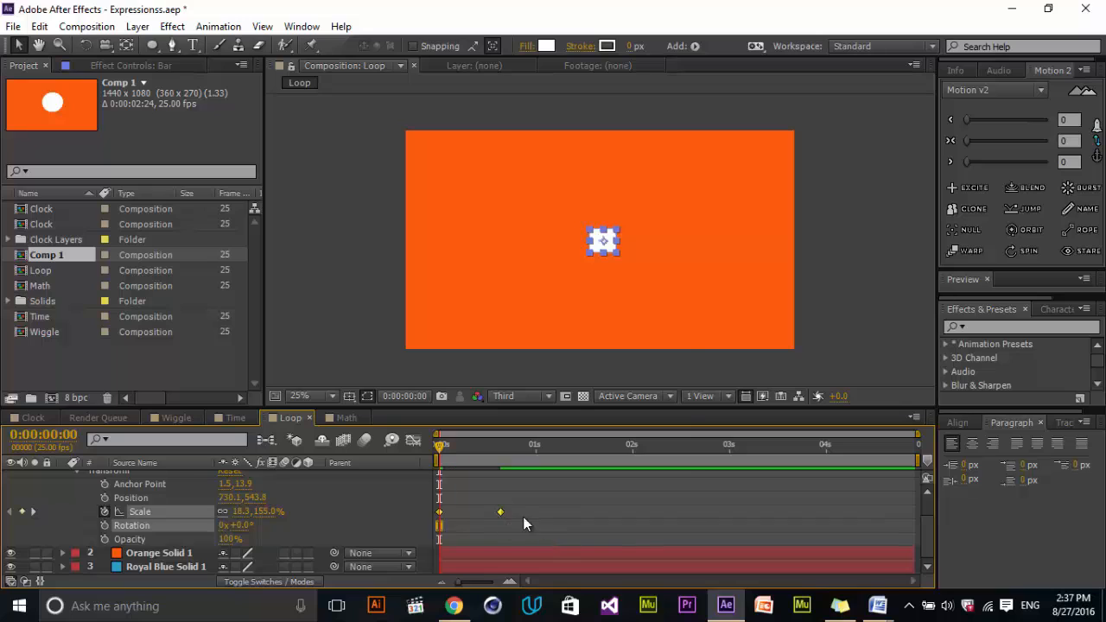
pyautogui.rightClick(501, 512)
pyautogui.moveTo(565, 499)
pyautogui.click(734, 503)
pyautogui.press('space')
pyautogui.click(573, 445)
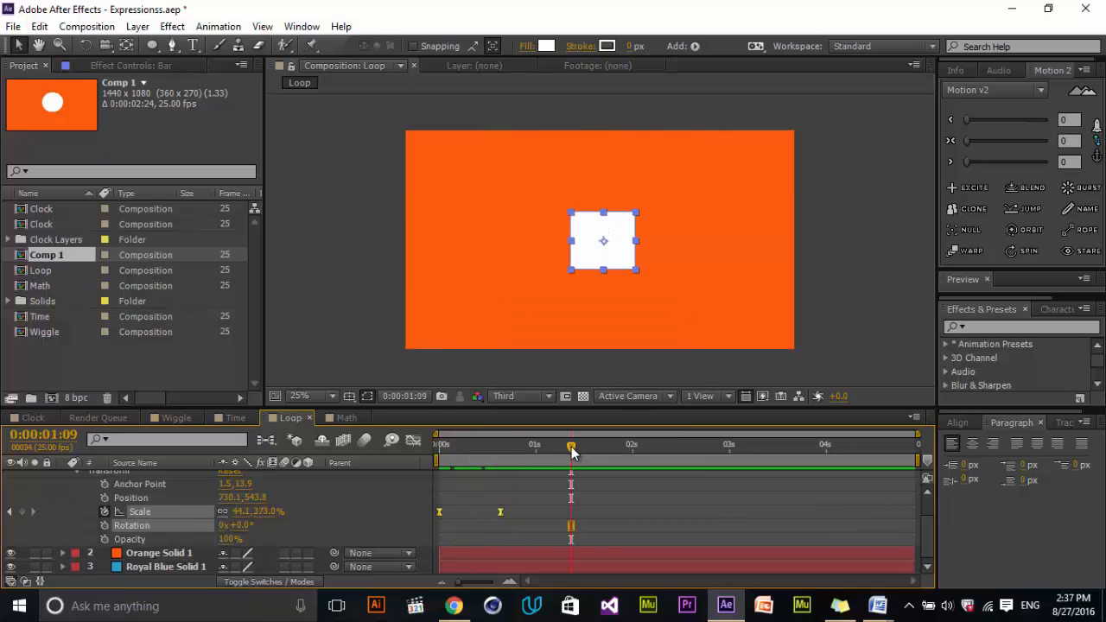
# Try repeating the scale animation by pasting copies of the two Scale keyframes further along the timeline
pyautogui.hotkey('ctrl', 'c')
pyautogui.hotkey('ctrl', 'v')
pyautogui.moveTo(571, 446)
pyautogui.mouseDown()
pyautogui.moveTo(470, 462)
pyautogui.moveTo(799, 447)
pyautogui.moveTo(585, 454)
pyautogui.moveTo(736, 458)
pyautogui.moveTo(580, 474)
pyautogui.moveTo(729, 473)
pyautogui.moveTo(560, 480)
pyautogui.mouseUp()
pyautogui.hotkey('ctrl', 'v')
pyautogui.click(558, 484)
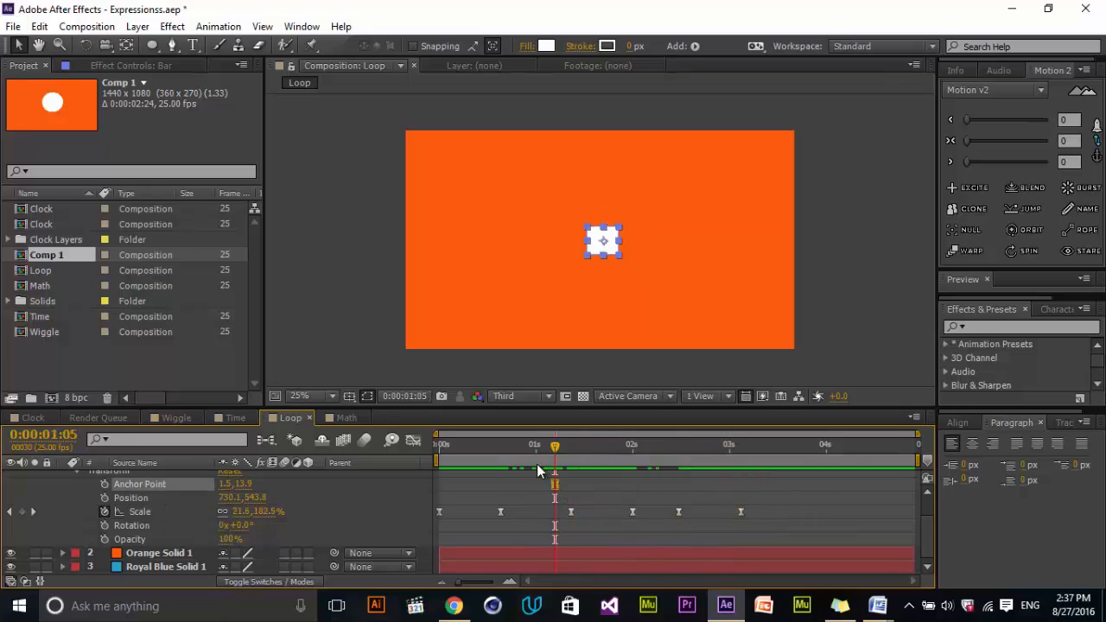
pyautogui.press('Home')
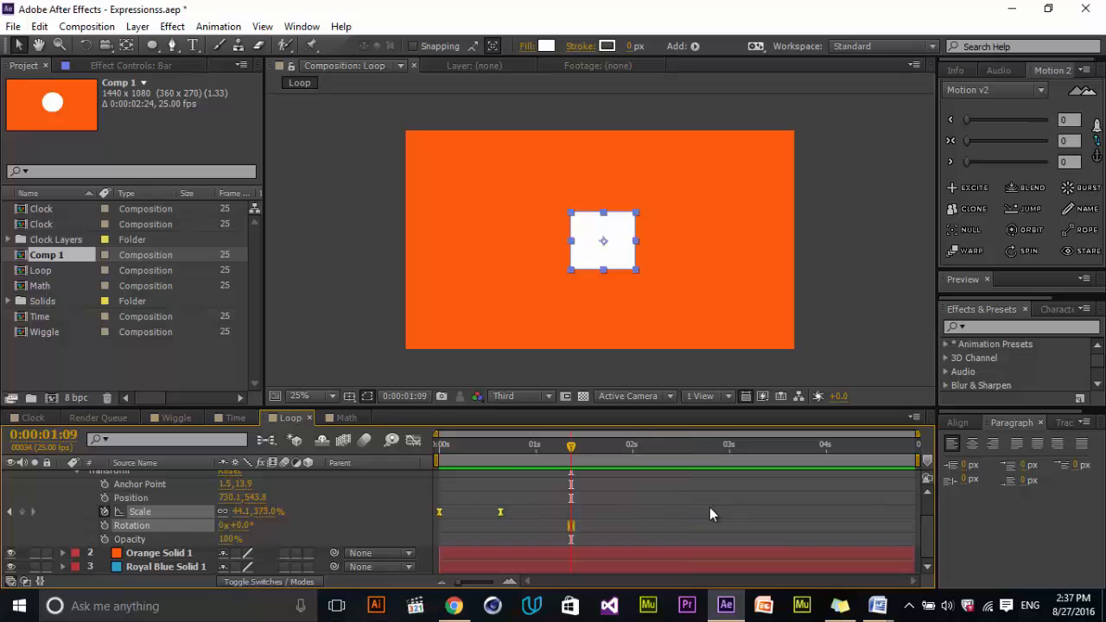
# Review the Bar layer's scale animation between its two keyframes
pyautogui.moveTo(570, 446); pyautogui.dragTo(508, 456)
pyautogui.click(514, 509)
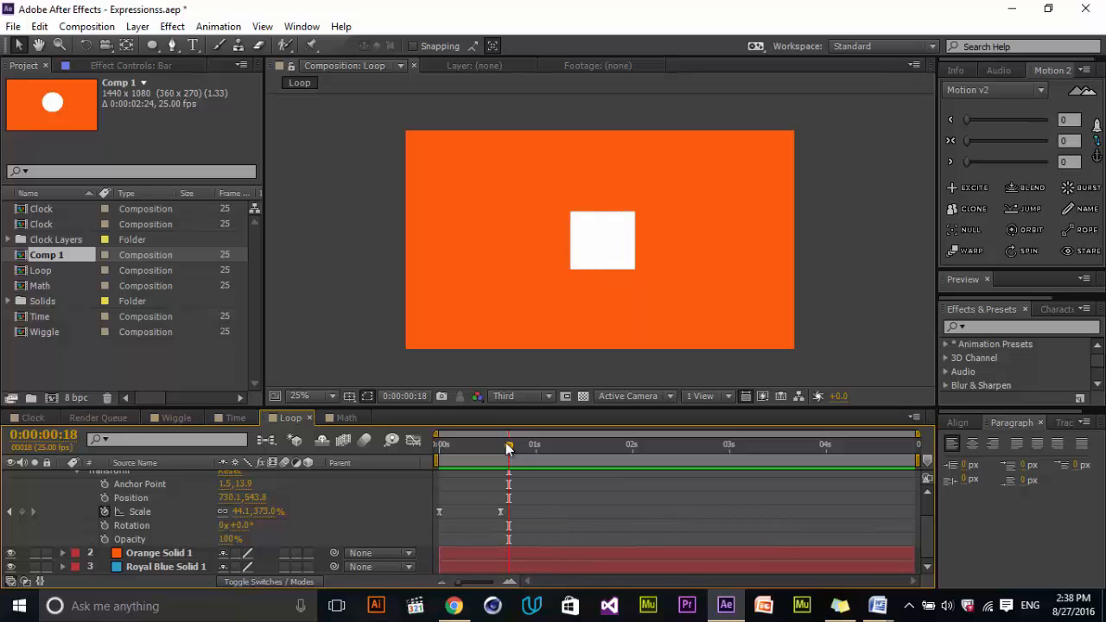
pyautogui.moveTo(507, 447); pyautogui.dragTo(408, 463)
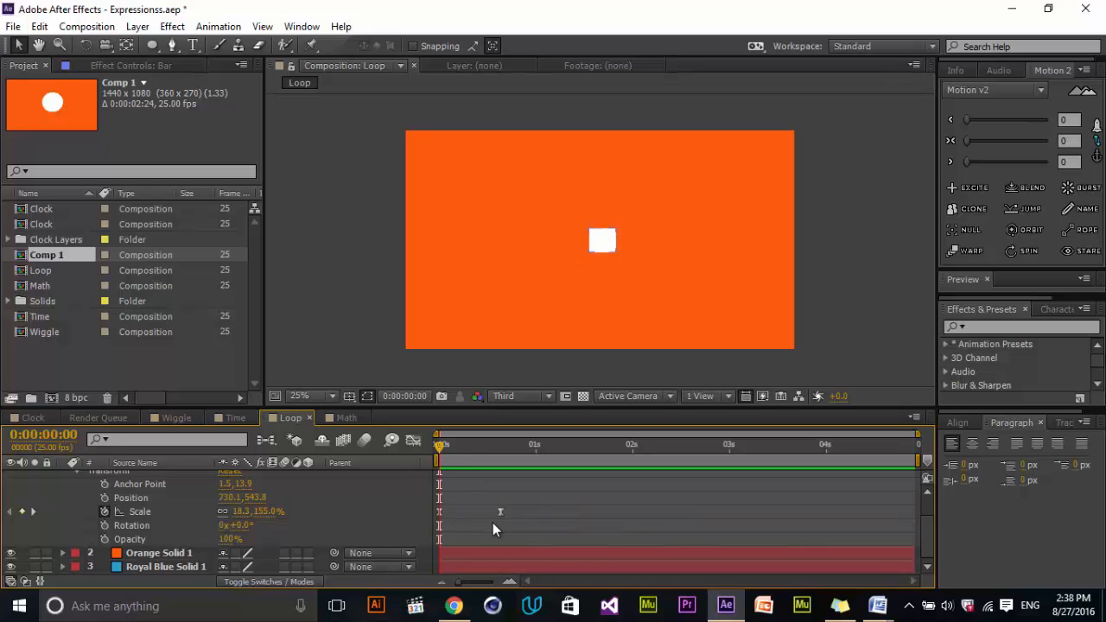
pyautogui.moveTo(521, 508); pyautogui.dragTo(445, 518)
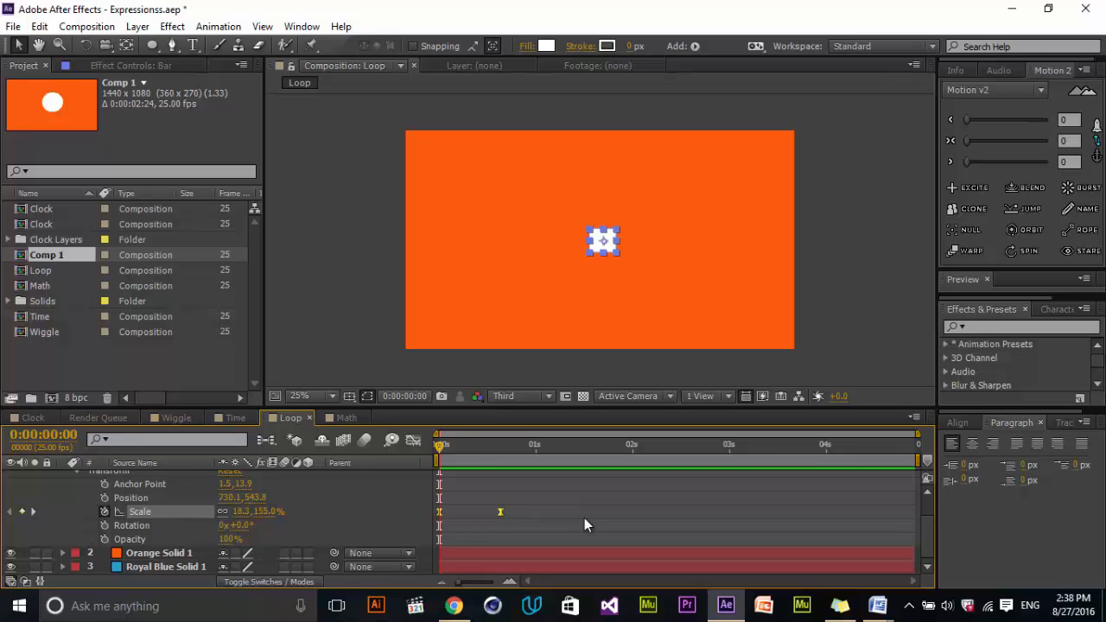
pyautogui.click(535, 517)
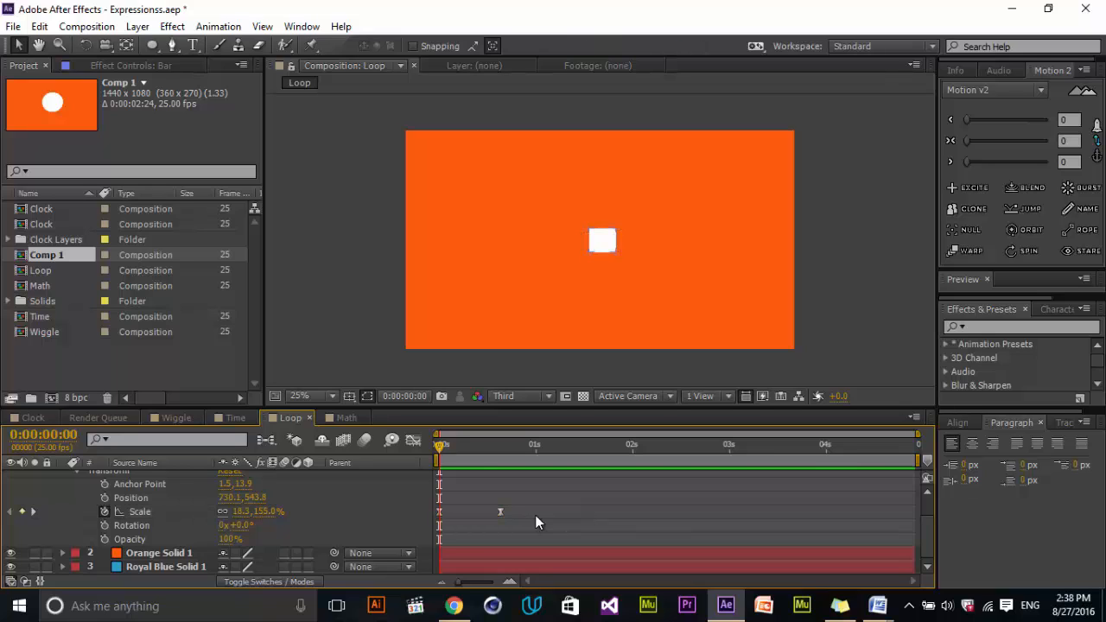
# Add the expression loopOut() to the Bar layer's Scale and preview the looping animation
pyautogui.click(144, 512)
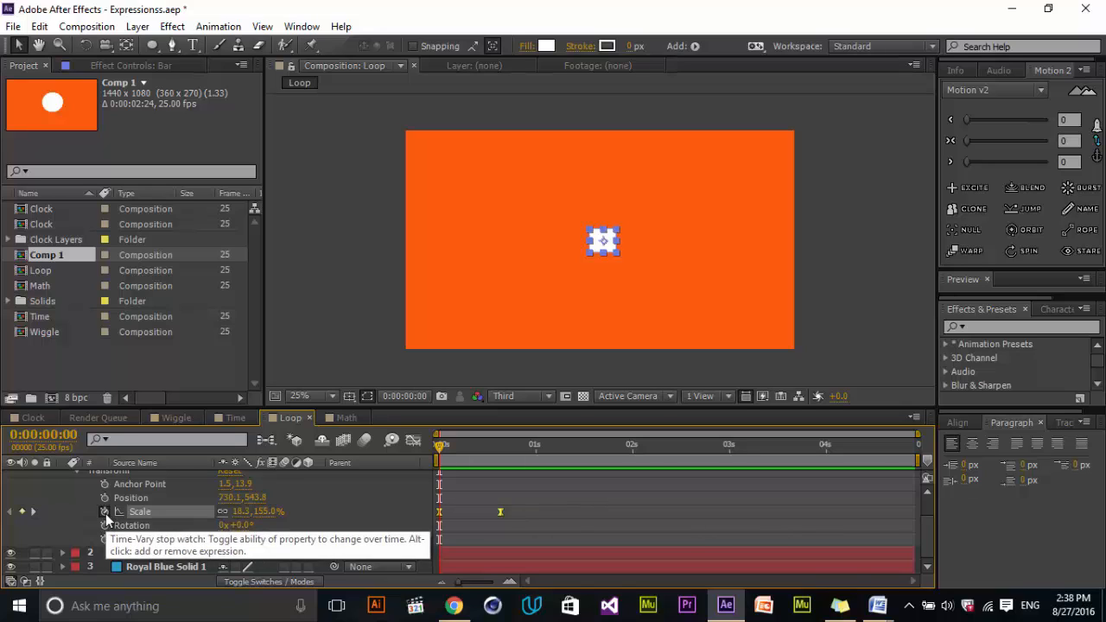
pyautogui.keyDown('alt'); pyautogui.click(104, 512); pyautogui.keyUp('alt')
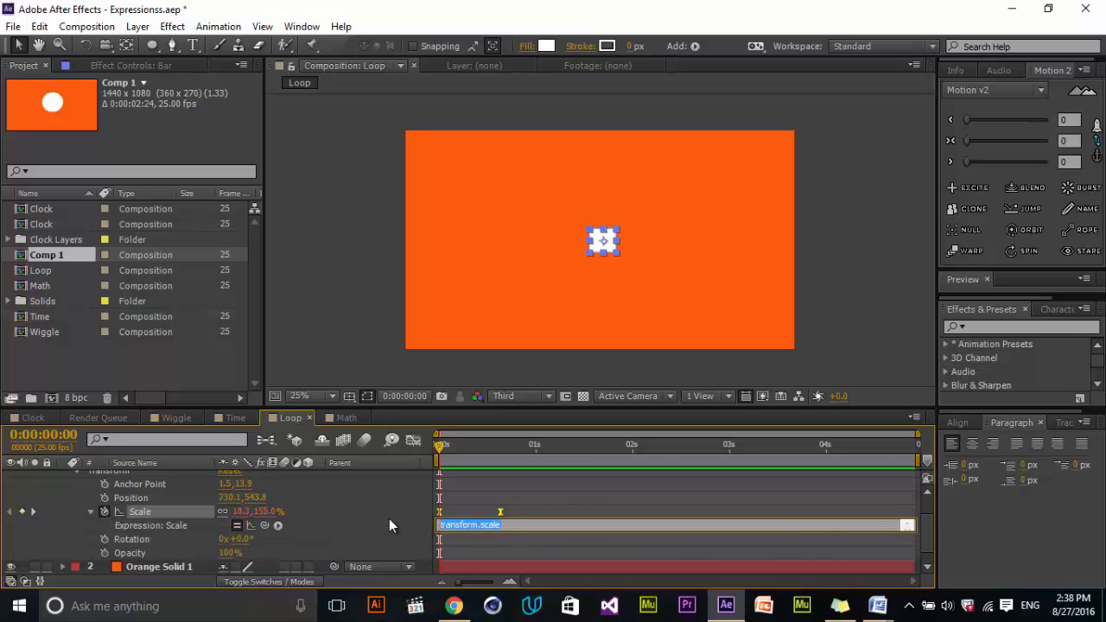
pyautogui.press('BackSpace')
pyautogui.write('loopOut()')
pyautogui.click(570, 494)
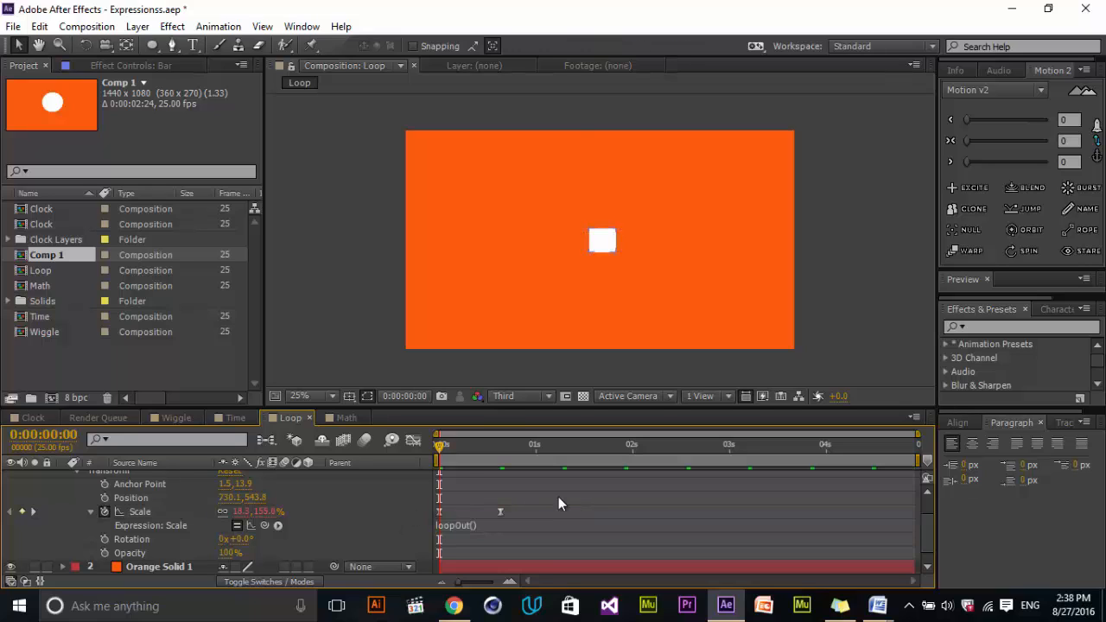
pyautogui.moveTo(452, 449); pyautogui.dragTo(559, 474)
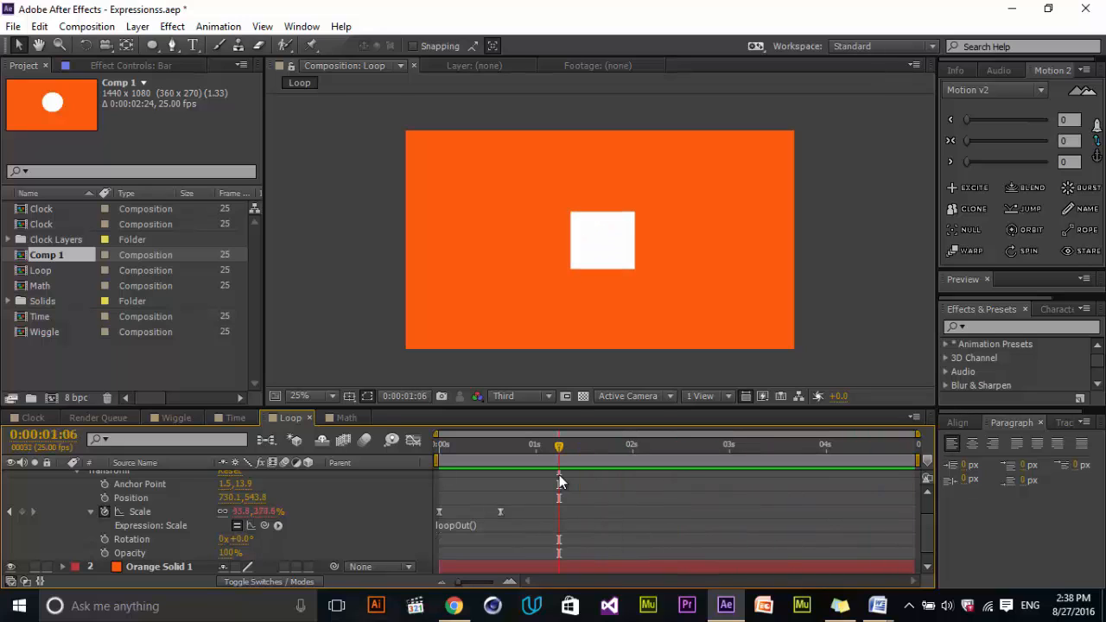
pyautogui.press('space')
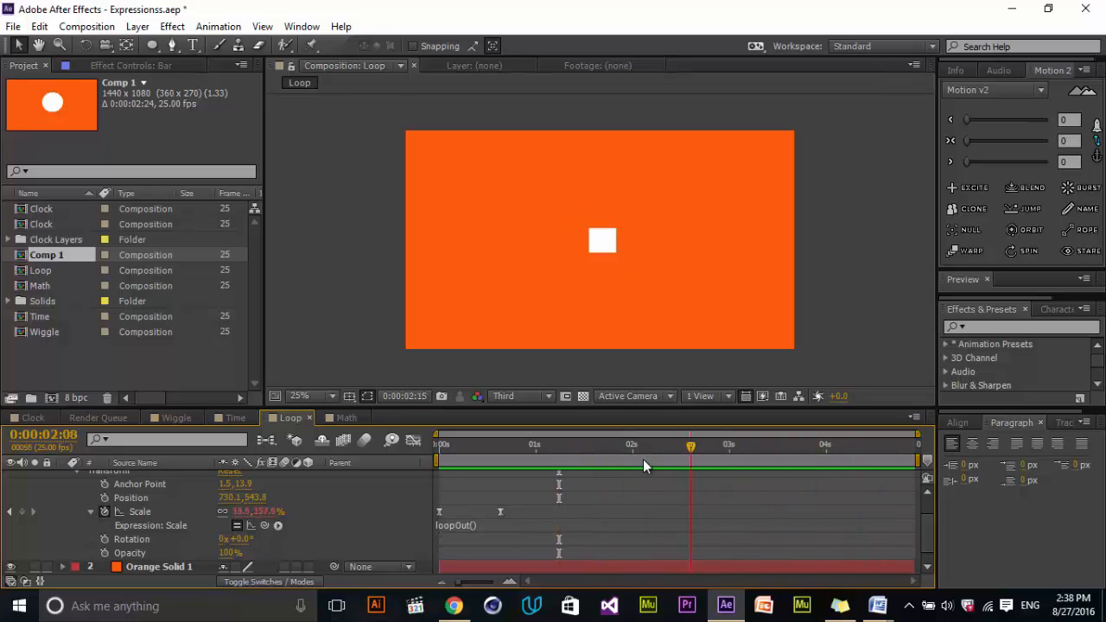
pyautogui.moveTo(642, 466); pyautogui.dragTo(415, 501)
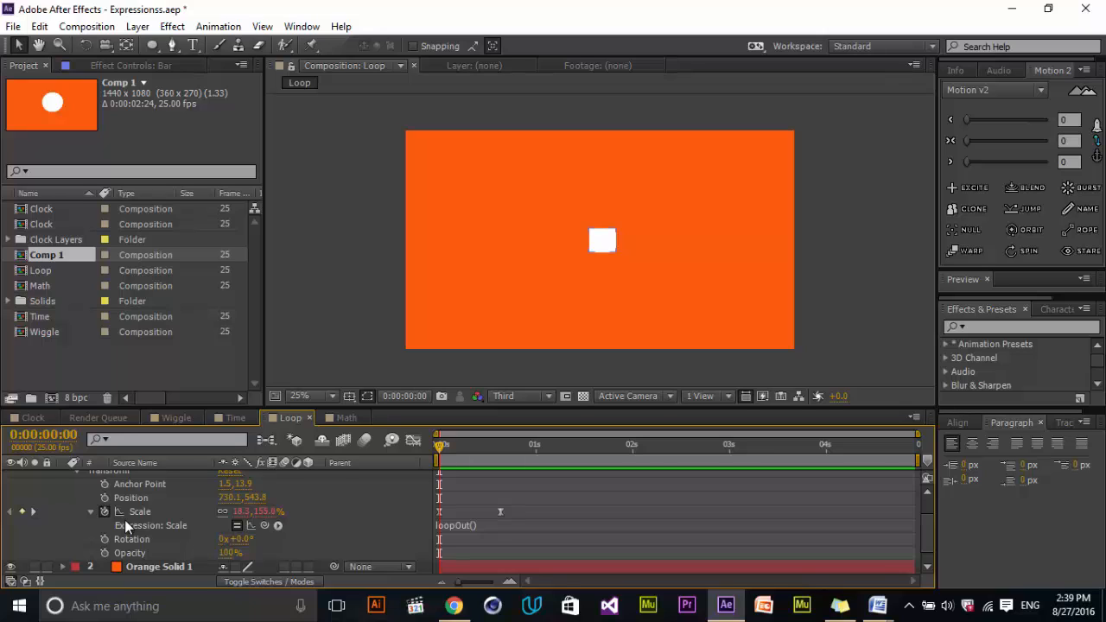
pyautogui.moveTo(589, 454); pyautogui.dragTo(323, 464)
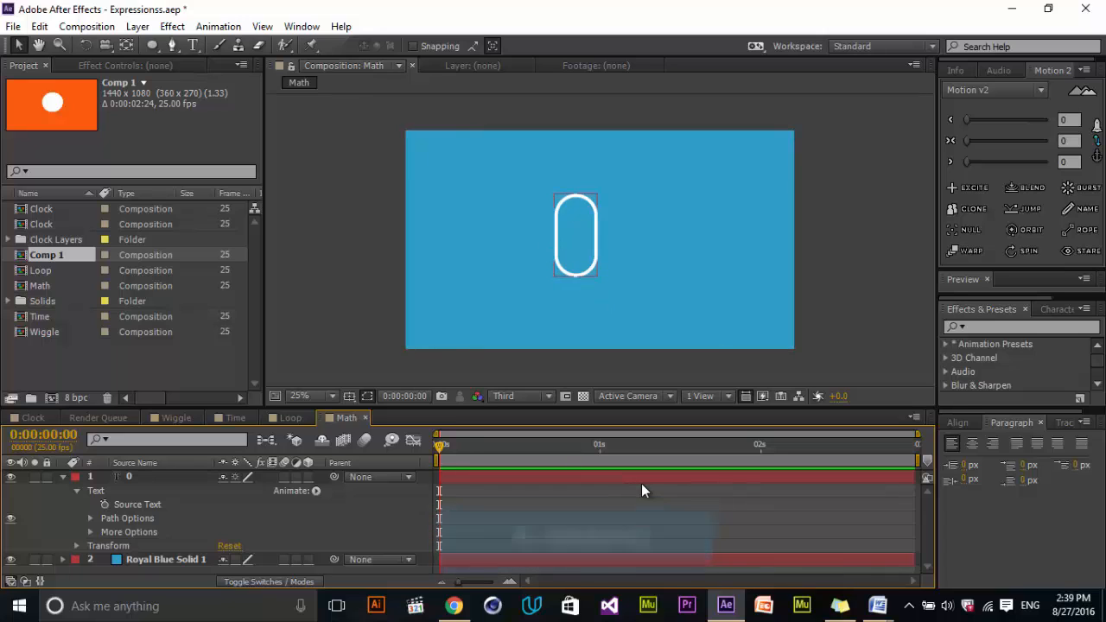
# Centre the 0 text in the Math composition and add the expression random() to its Source Text
pyautogui.moveTo(571, 237); pyautogui.dragTo(595, 237)
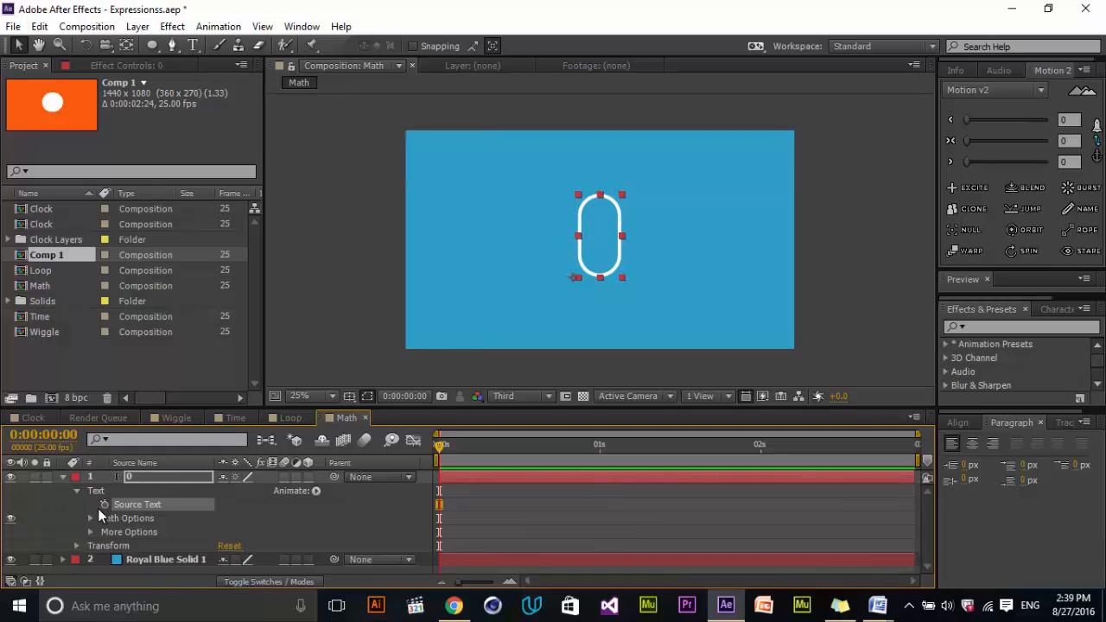
pyautogui.keyDown('alt'); pyautogui.click(104, 506); pyautogui.keyUp('alt')
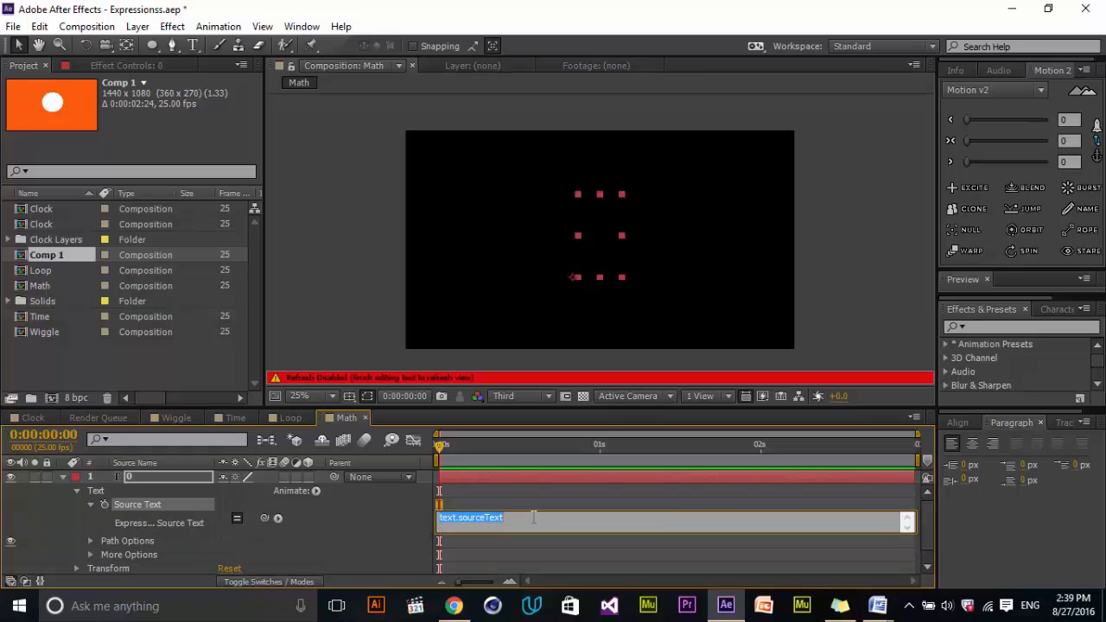
pyautogui.press('BackSpace')
pyautogui.write('random*')
pyautogui.press('BackSpace')
pyautogui.write('()')
pyautogui.click(586, 498)
pyautogui.moveTo(445, 442); pyautogui.dragTo(437, 501)
# Change the Source Text expression to random(100) and check the numbers over several frames
pyautogui.click(472, 520)
pyautogui.click(509, 530)
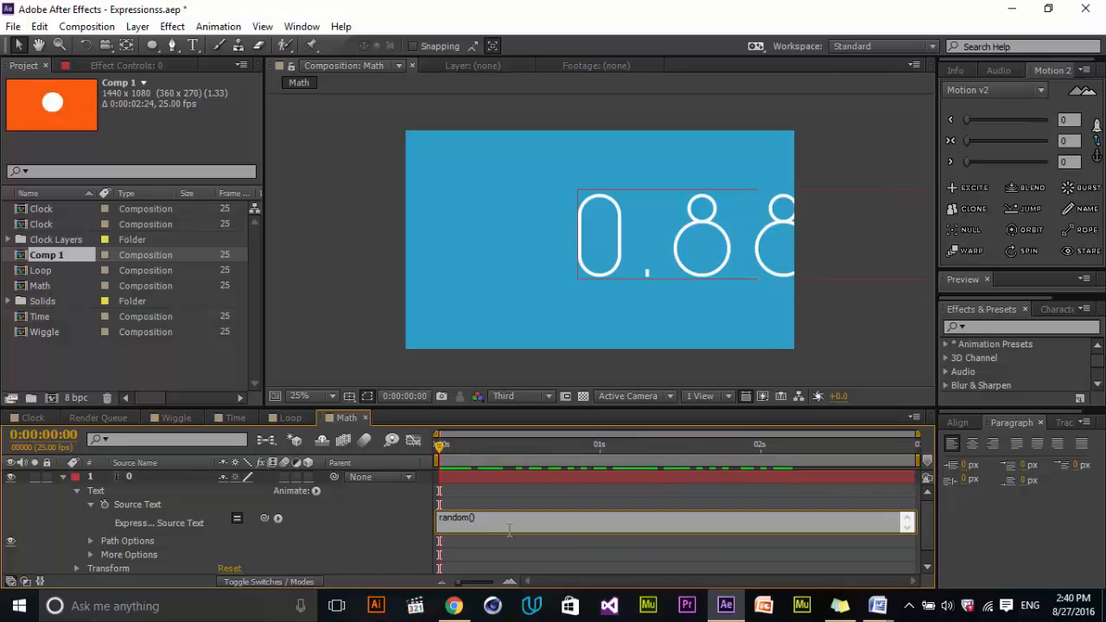
pyautogui.write('100')
pyautogui.click(456, 464)
pyautogui.moveTo(456, 464); pyautogui.dragTo(498, 518)
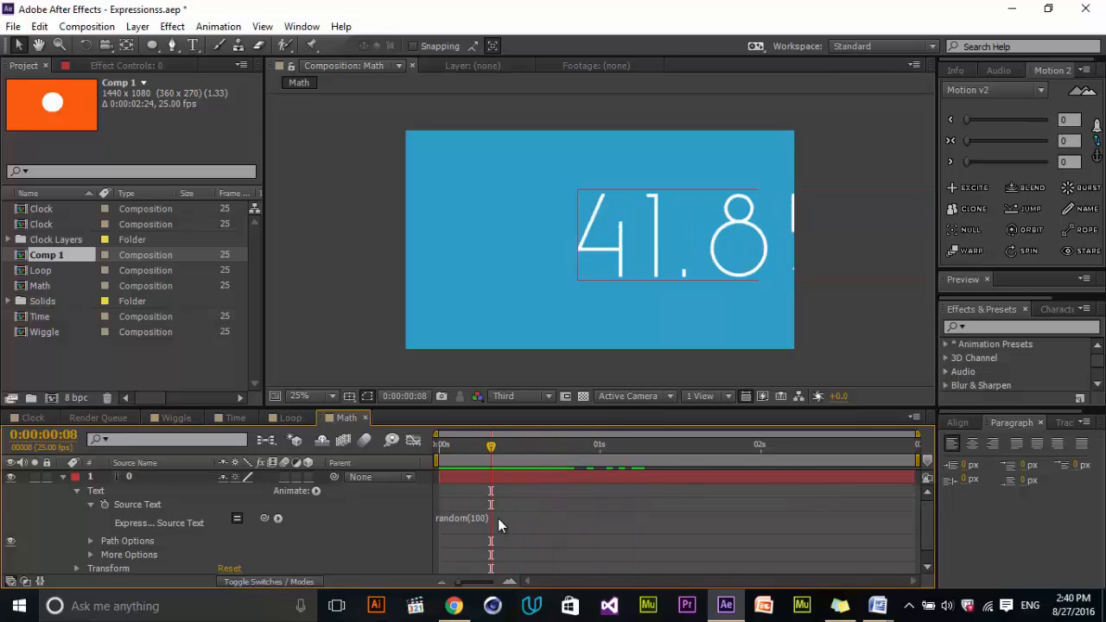
# Change the Source Text expression to random(100/3) and check the generated numbers in the timeline
pyautogui.click(498, 518)
pyautogui.click(498, 518)
pyautogui.write('/')
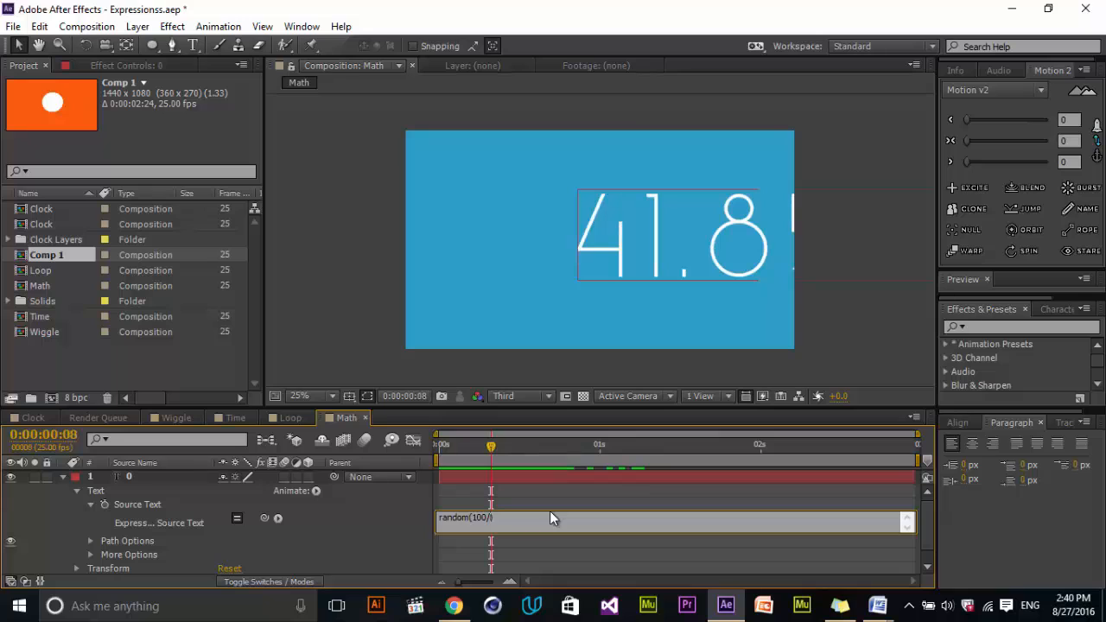
pyautogui.write('3')
pyautogui.click(511, 484)
pyautogui.click(512, 459)
pyautogui.moveTo(512, 458); pyautogui.dragTo(460, 485)
# Change the Source Text expression to random(100+3) and shift the number text toward the frame's left side
pyautogui.click(488, 522)
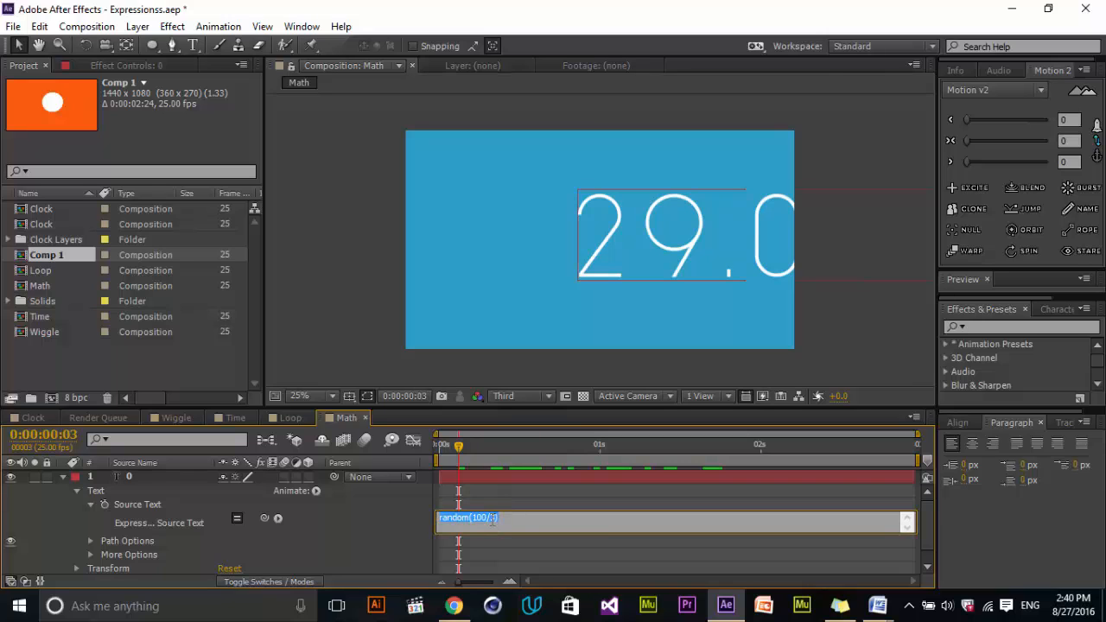
pyautogui.click(488, 518)
pyautogui.press('BackSpace')
pyautogui.write('+')
pyautogui.click(501, 492)
pyautogui.click(478, 449)
pyautogui.moveTo(568, 461); pyautogui.dragTo(314, 506)
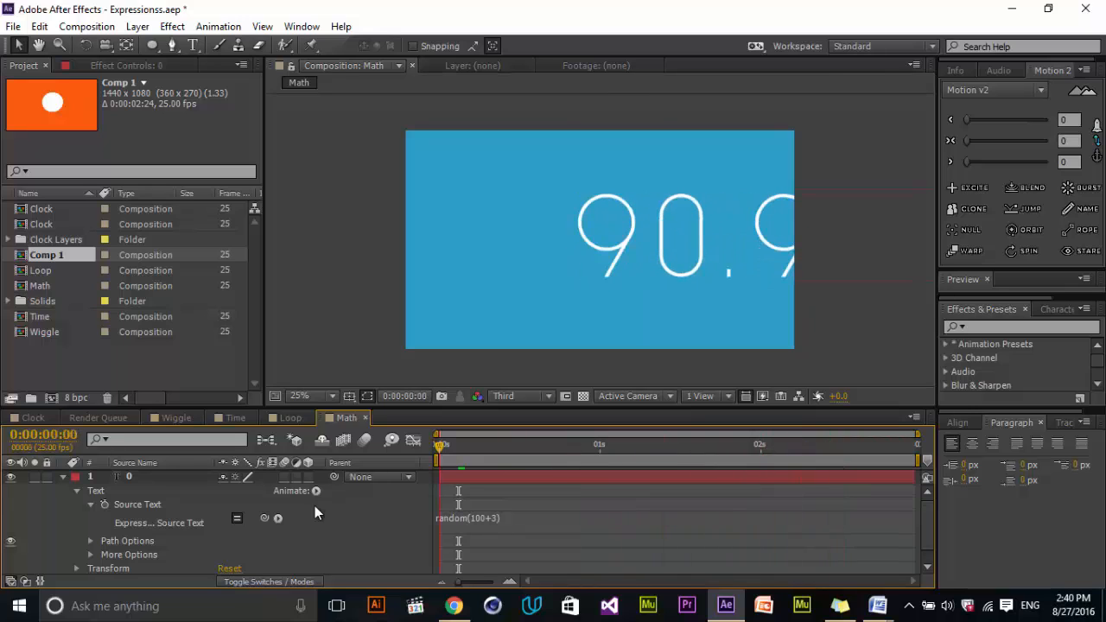
pyautogui.click(540, 520)
pyautogui.click(591, 482)
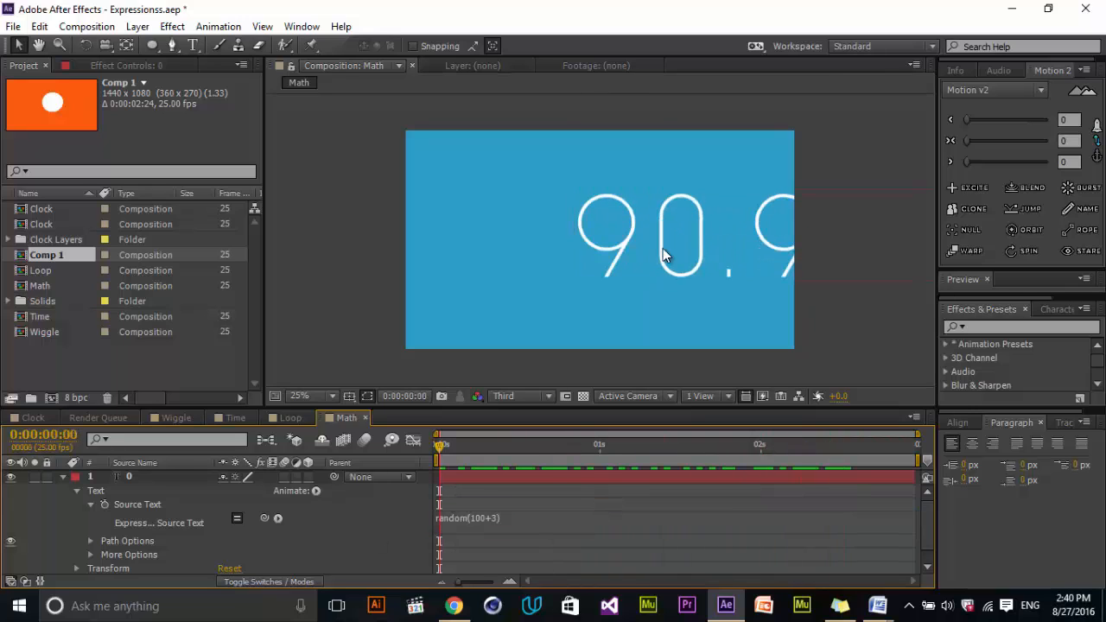
pyautogui.moveTo(704, 239); pyautogui.dragTo(594, 240)
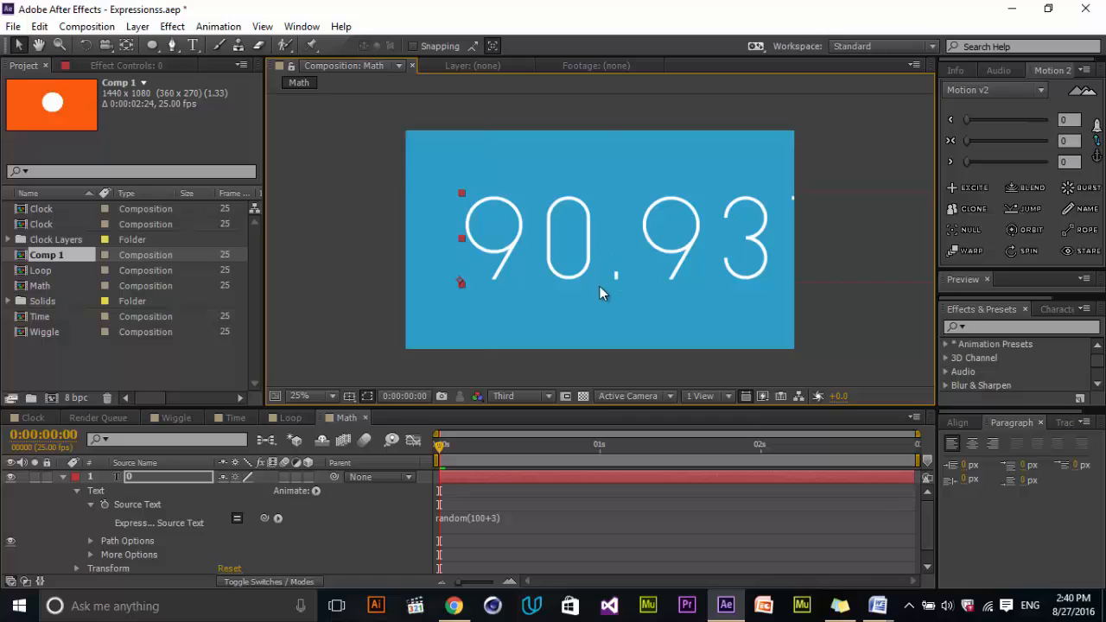
pyautogui.moveTo(562, 244); pyautogui.dragTo(581, 240)
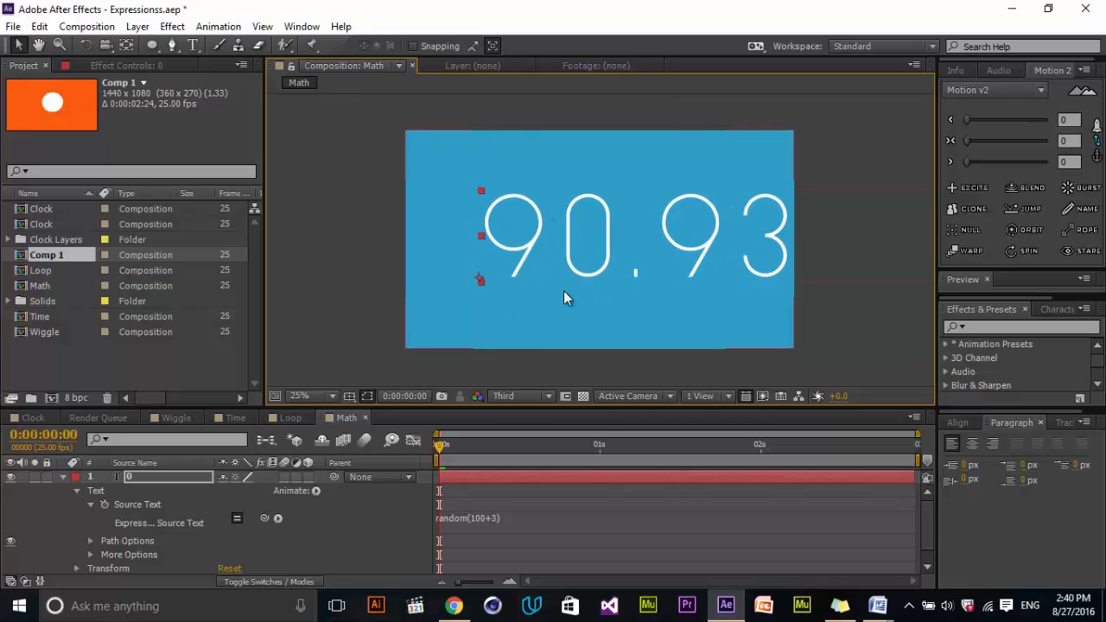
# Rewrite the Source Text expression as num=random(100+3); followed by Math.round(num); on a second line
pyautogui.click(466, 518)
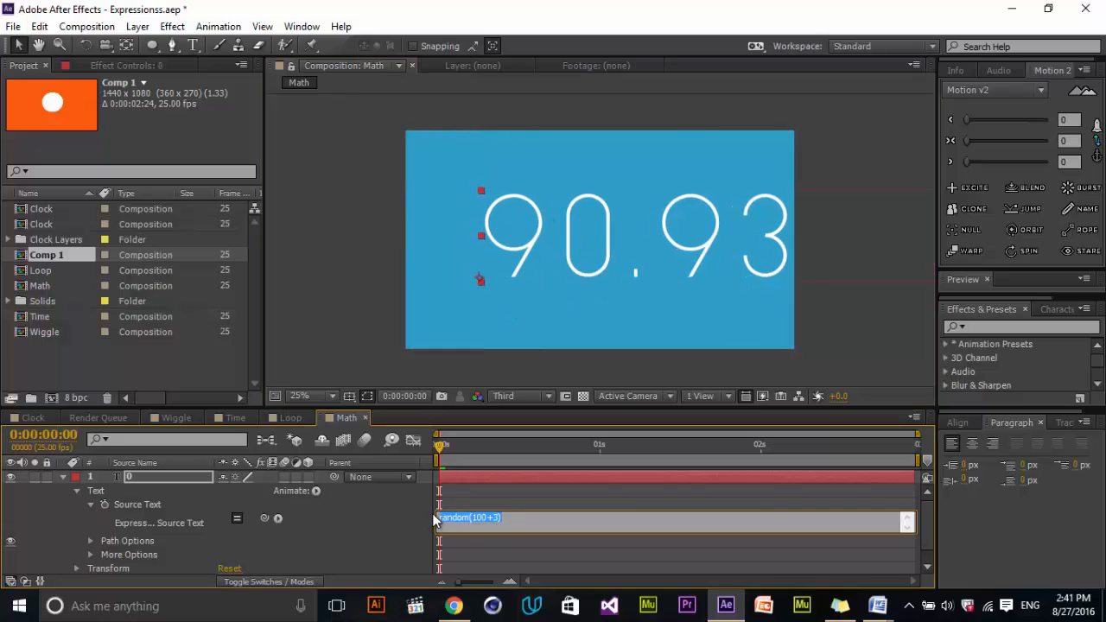
pyautogui.moveTo(423, 486)
pyautogui.mouseDown()
pyautogui.moveTo(424, 557)
pyautogui.moveTo(704, 485)
pyautogui.moveTo(423, 488)
pyautogui.mouseUp()
pyautogui.click(555, 527)
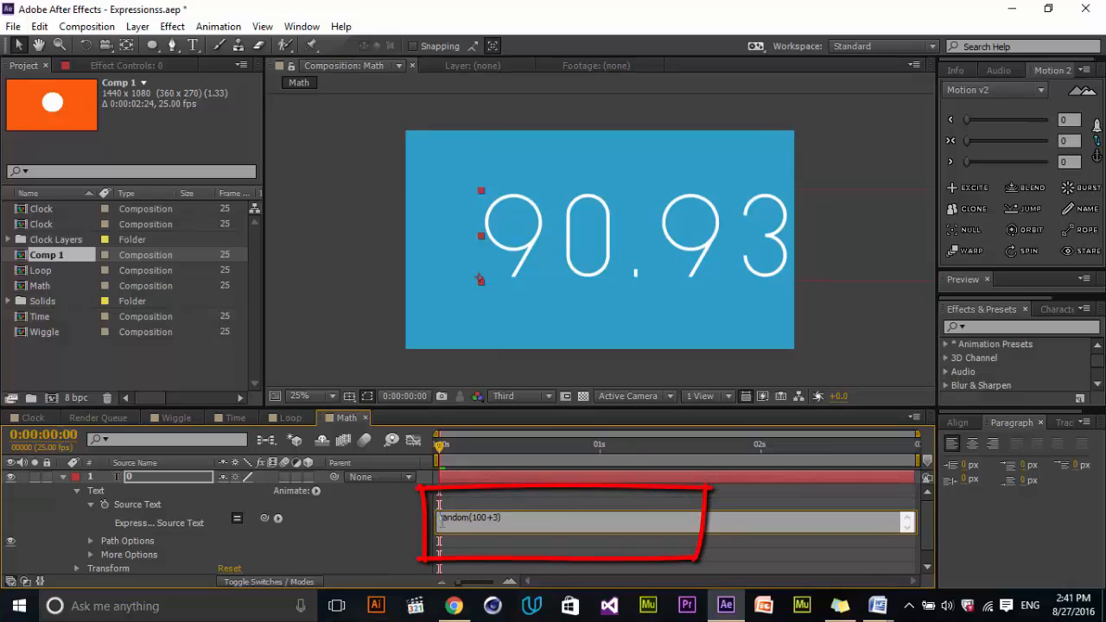
pyautogui.write('num=')
pyautogui.write(';')
pyautogui.press('Return')
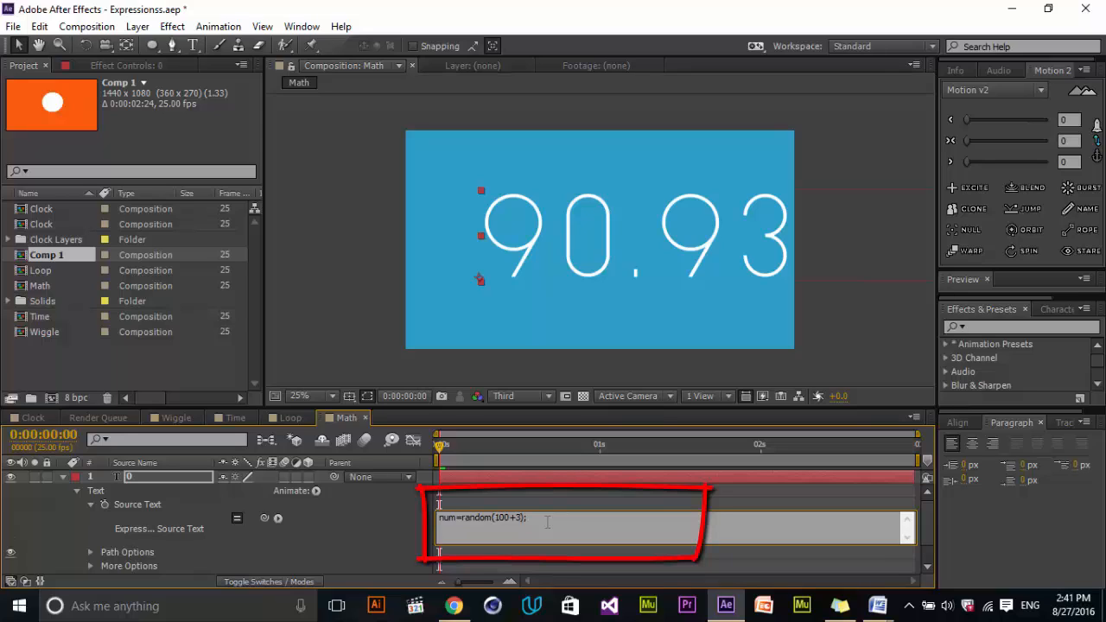
pyautogui.write('Math.round(num);')
pyautogui.click(523, 494)
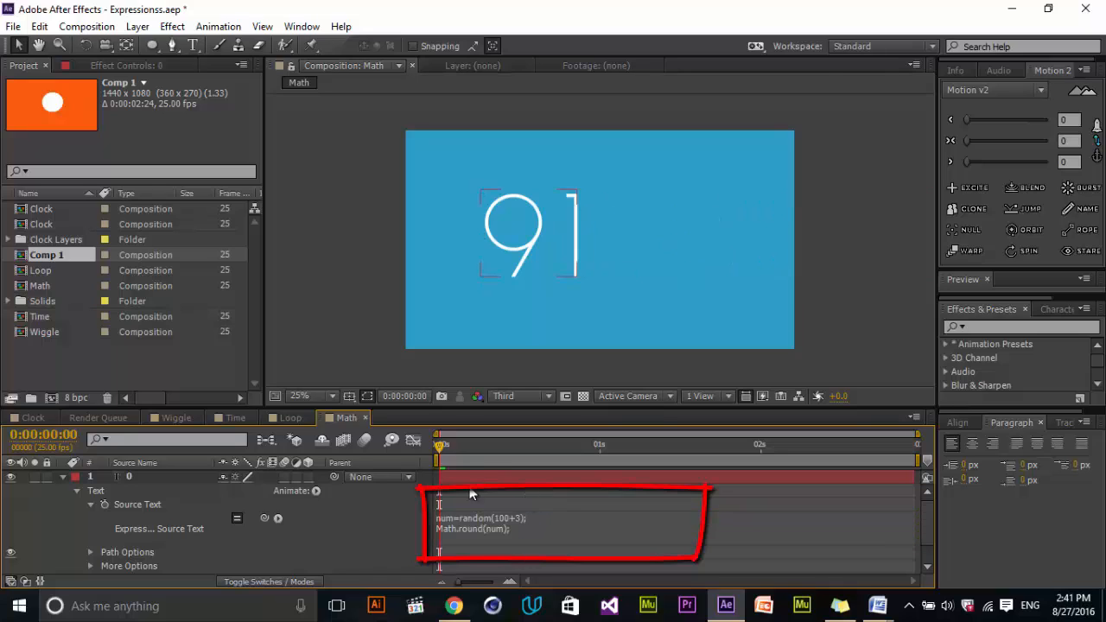
# Check the rounded number at 0:00:00:10 and move the text to the middle of the frame
pyautogui.moveTo(452, 442)
pyautogui.mouseDown()
pyautogui.moveTo(706, 449)
pyautogui.moveTo(505, 447)
pyautogui.mouseUp()
pyautogui.moveTo(512, 245); pyautogui.dragTo(604, 244)
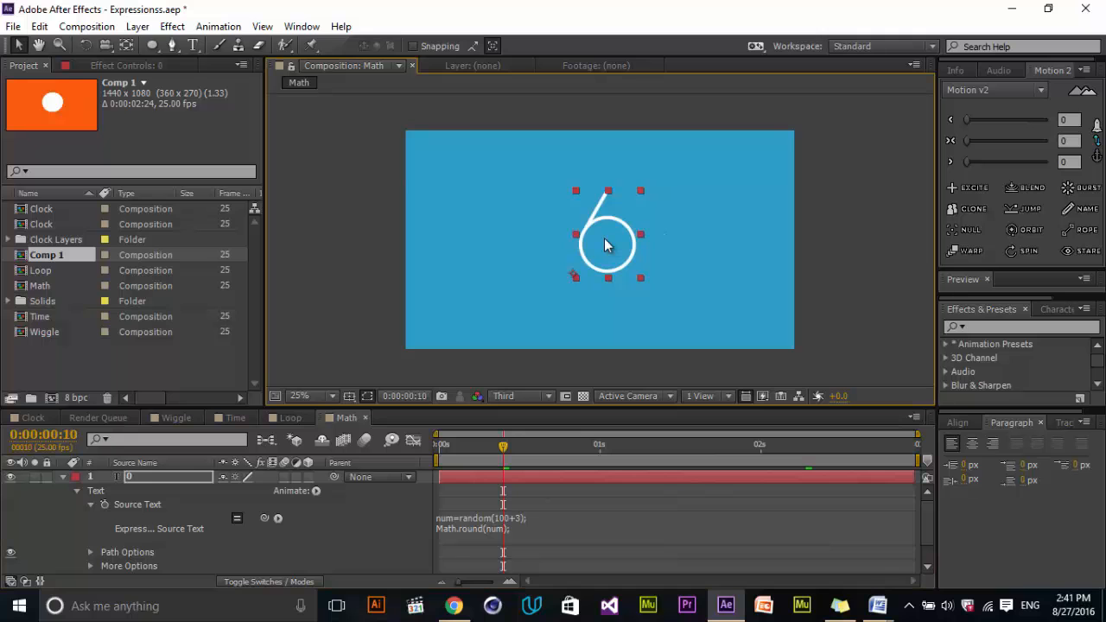